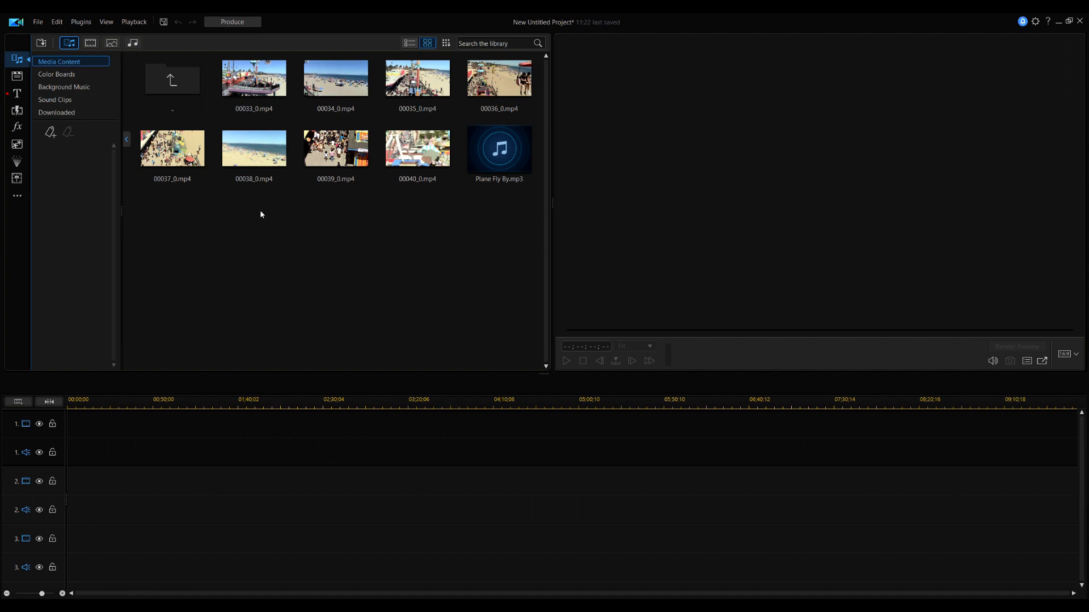
Step: Place 00038_0.mp4 at the start of video track 1 and preview its opening seconds
drag(247, 152, 74, 428)
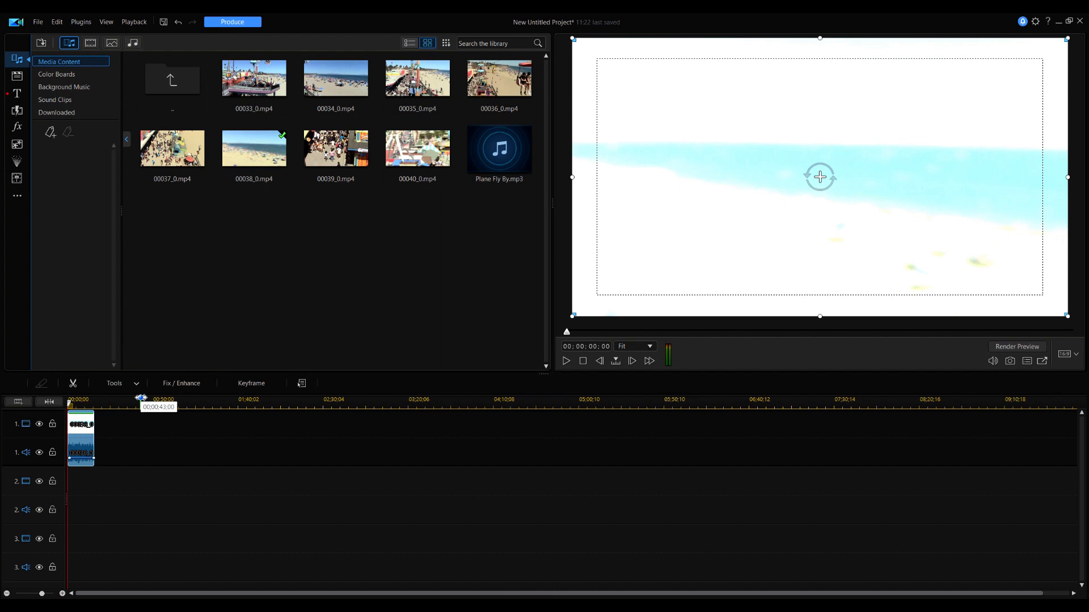
key(space)
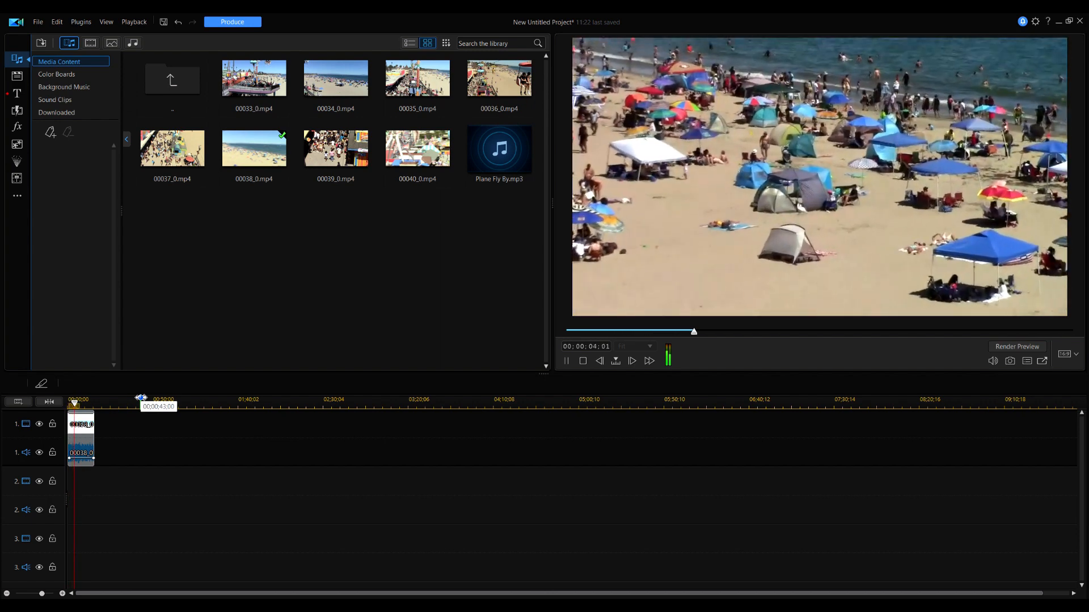
key(space)
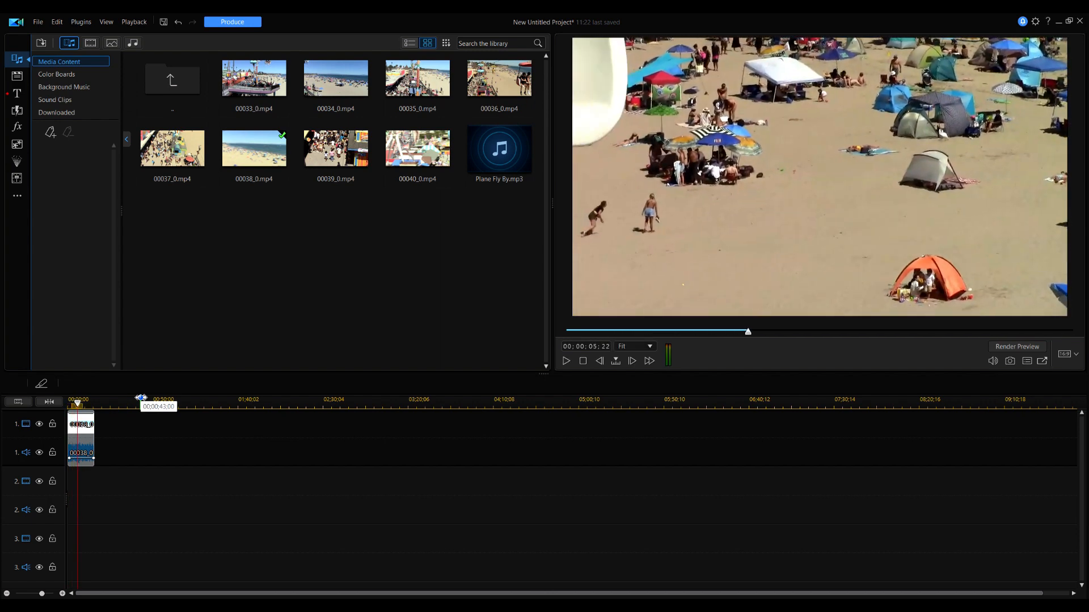
key(Home)
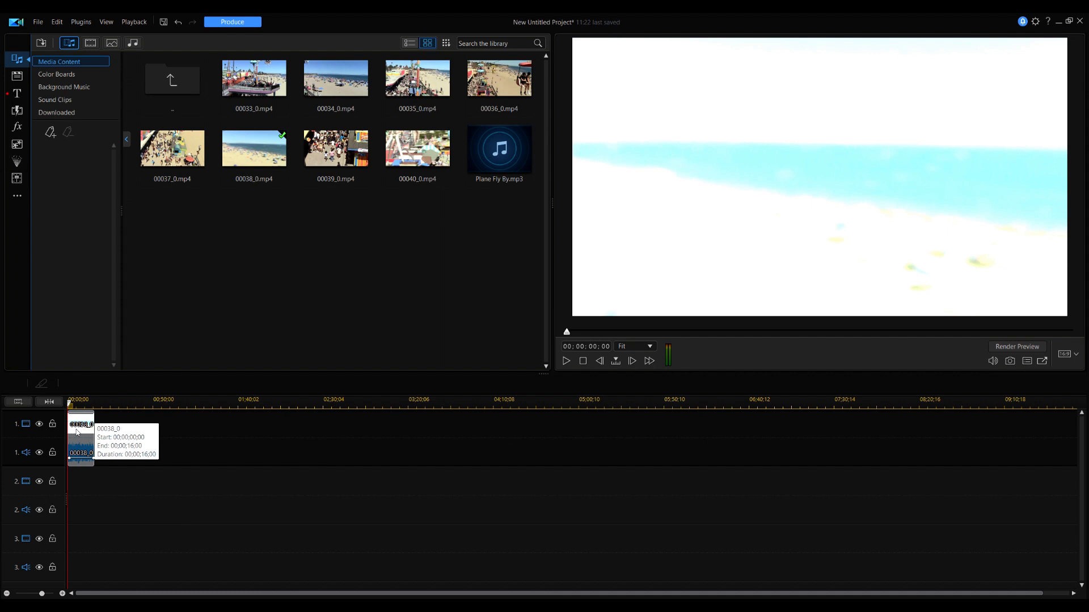
Step: Trim the start of the 00038_0 clip to 00;00;01;10 and move the clip back to the beginning of the timeline
click(54, 402)
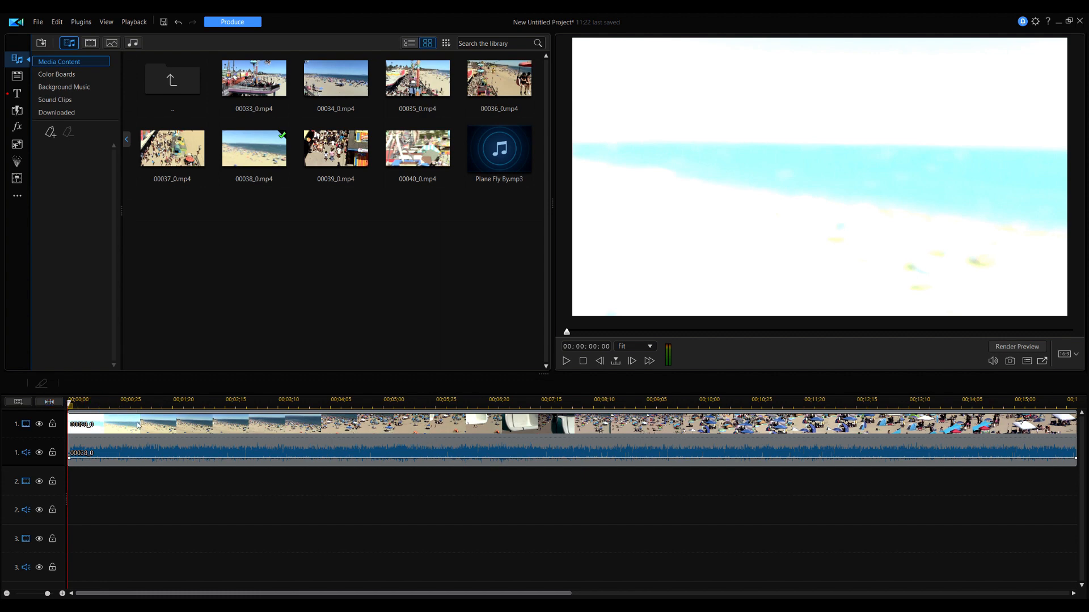
click(177, 426)
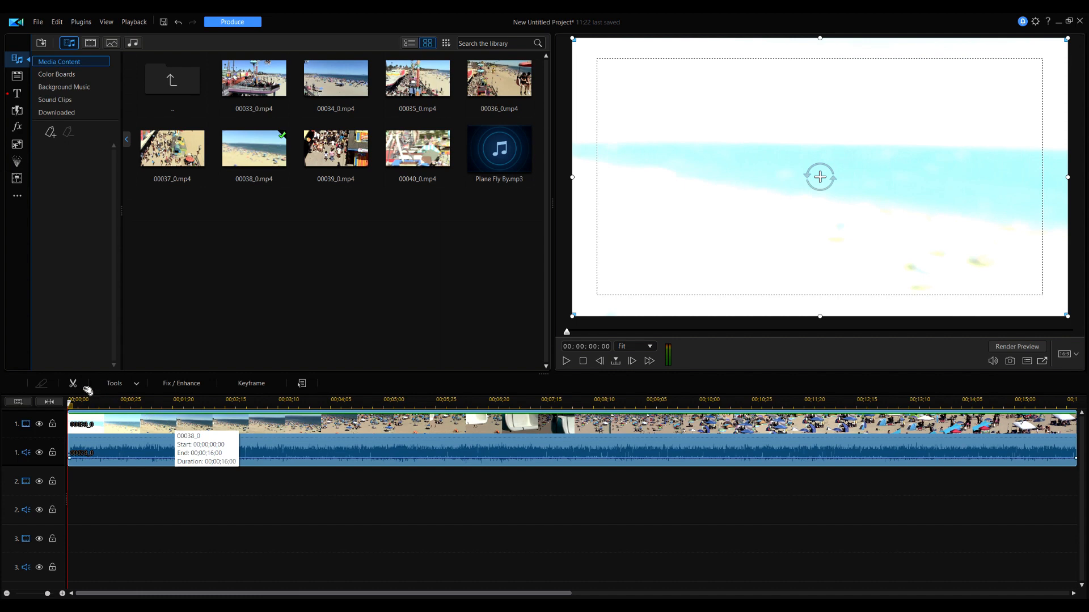
drag(77, 404, 151, 433)
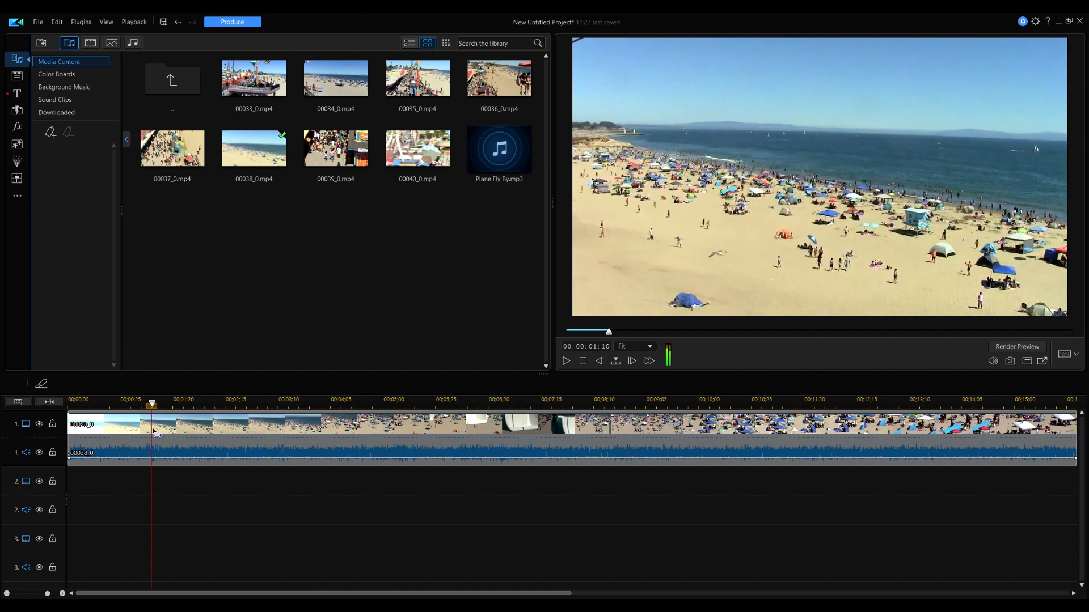
click(153, 432)
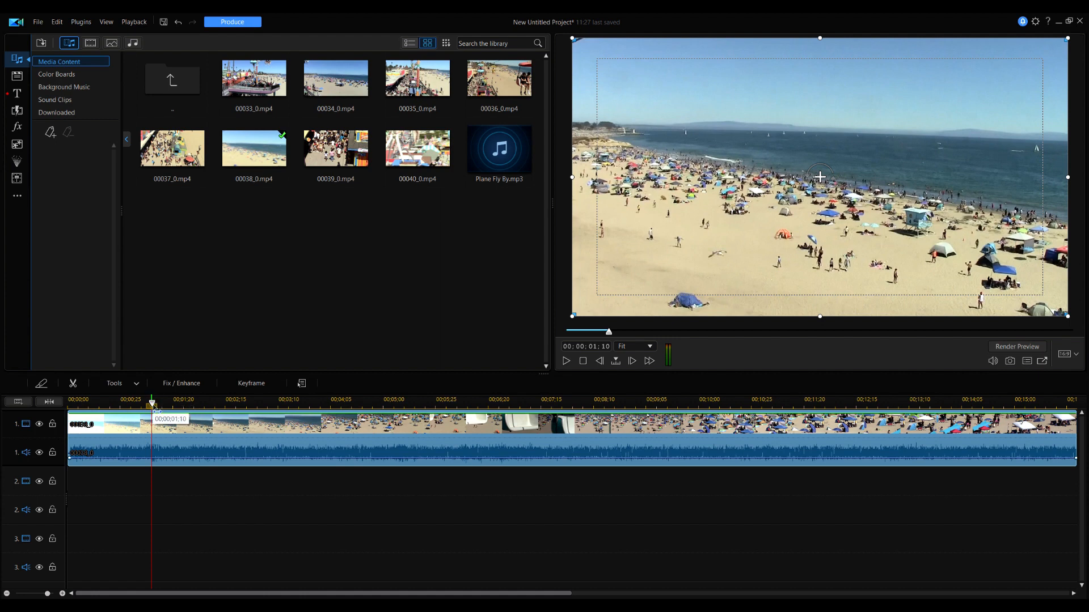
mouse_move(152, 404)
mouse_down()
mouse_move(76, 404)
mouse_move(80, 423)
mouse_move(151, 423)
mouse_up()
click(78, 423)
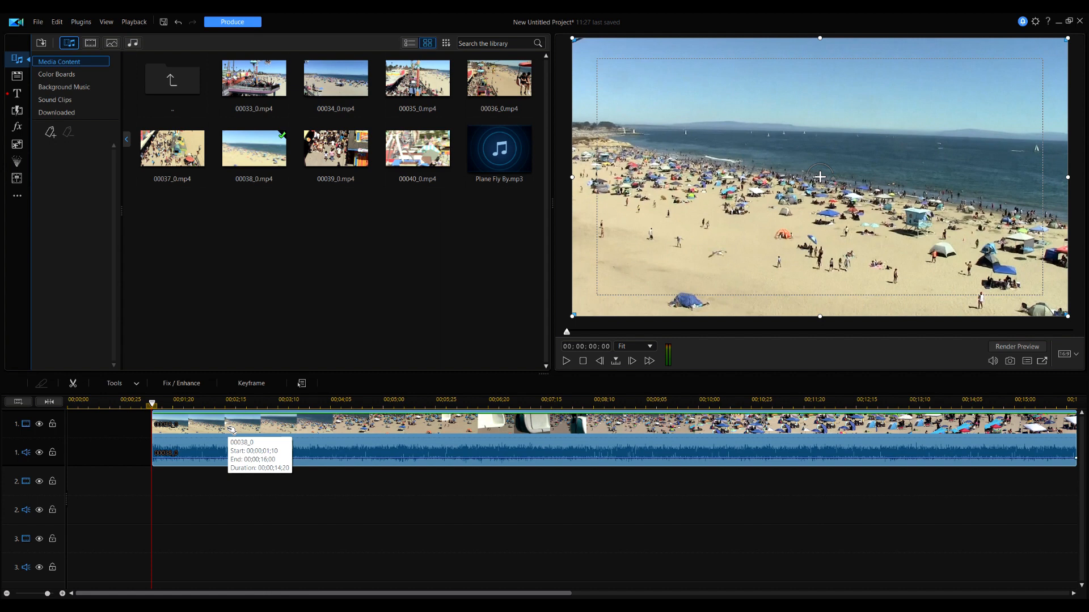
drag(238, 430, 158, 433)
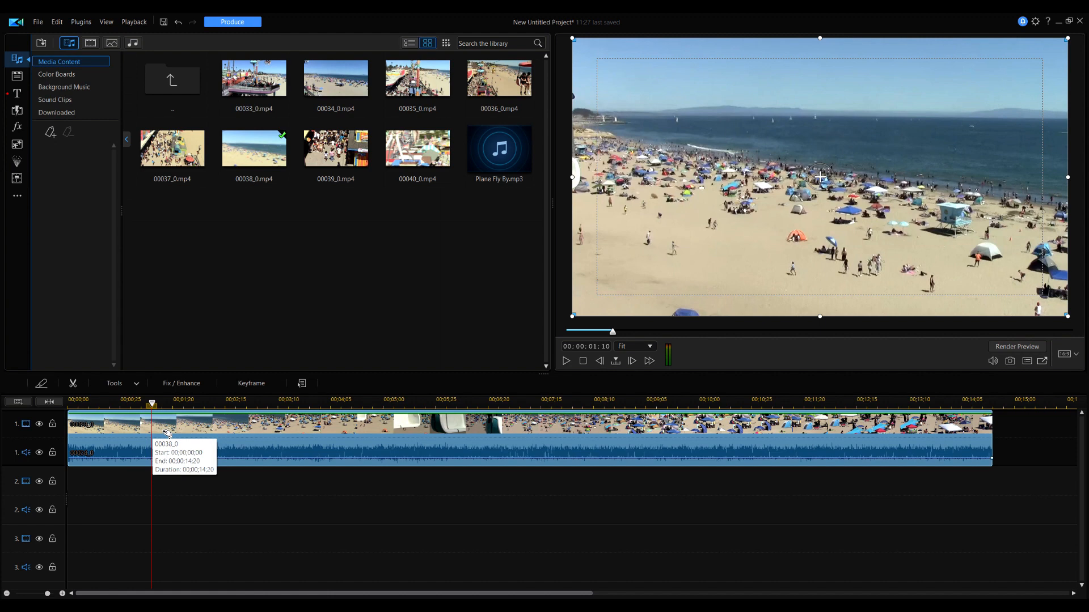
Step: Replace the trimmed clip on track 1 with a fresh copy of 00038_0.mp4 and add 00039_0.mp4 directly after it
key(Delete)
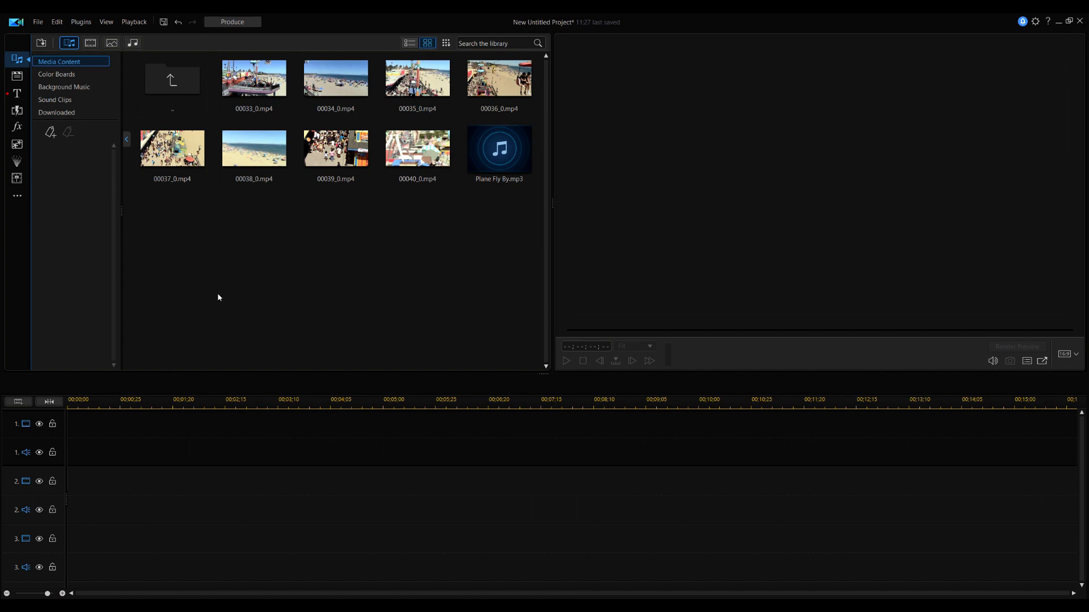
drag(252, 151, 147, 442)
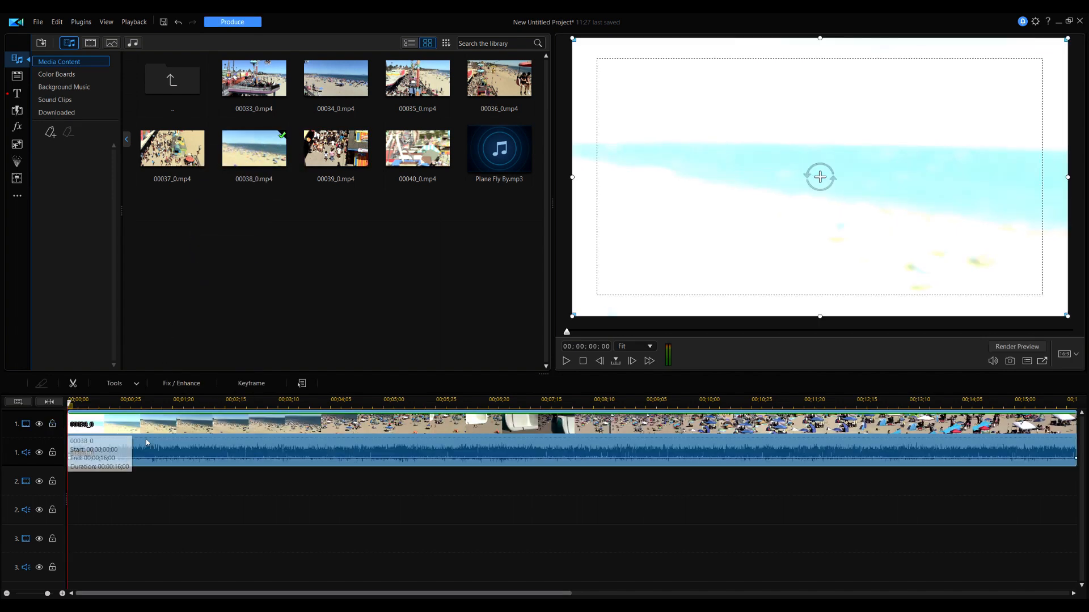
drag(480, 595, 697, 595)
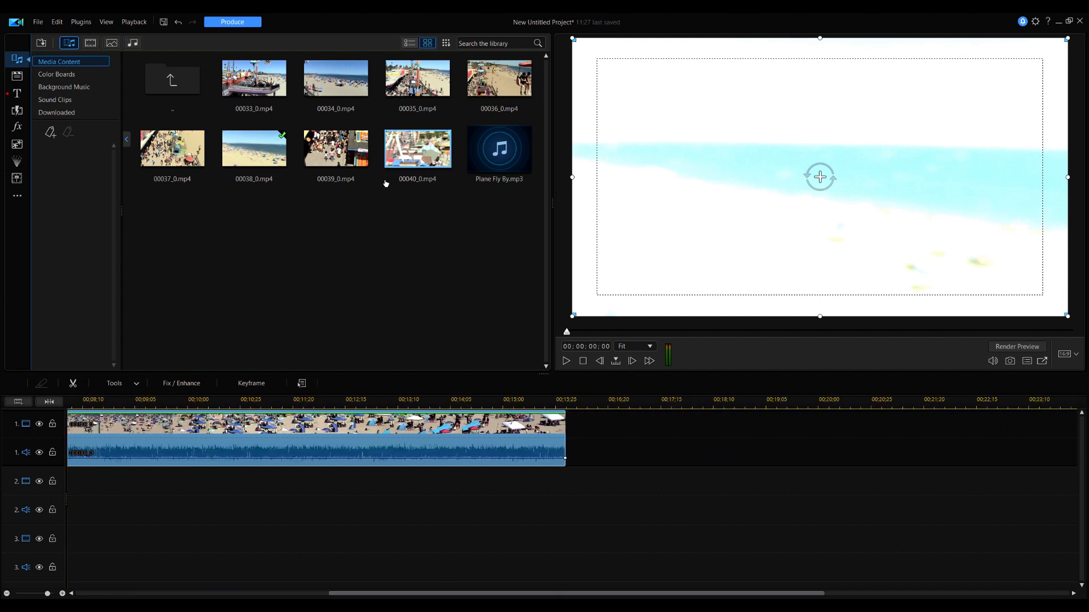
mouse_move(337, 152)
mouse_down()
mouse_move(588, 421)
mouse_move(568, 432)
mouse_up()
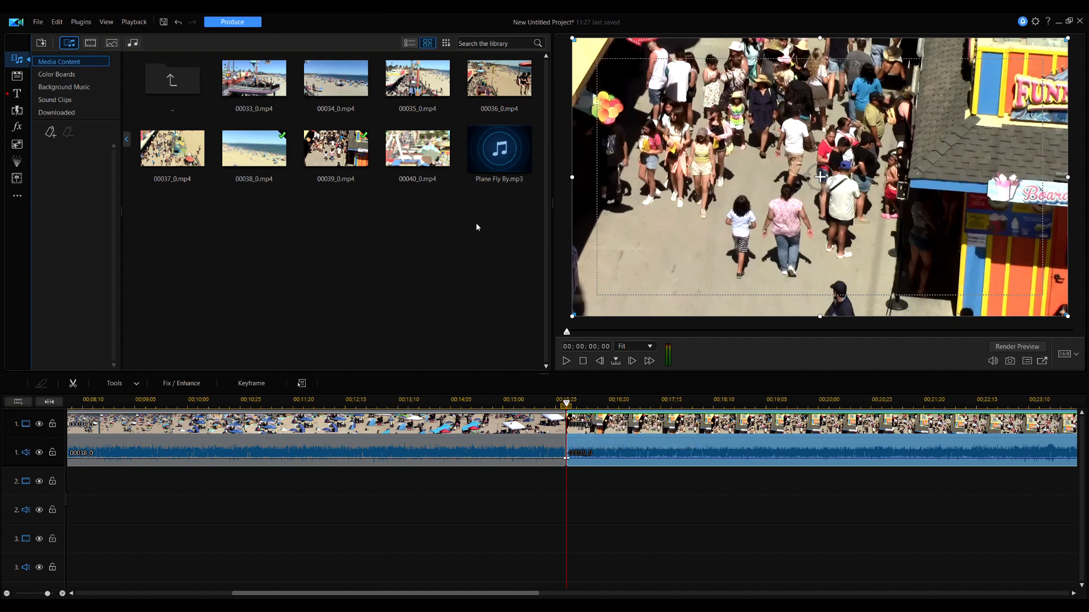
Step: Place Plane Fly By.mp3 on audio track 2, starting where the 00039_0 clip begins, and fit the whole project in the timeline
drag(499, 159, 566, 499)
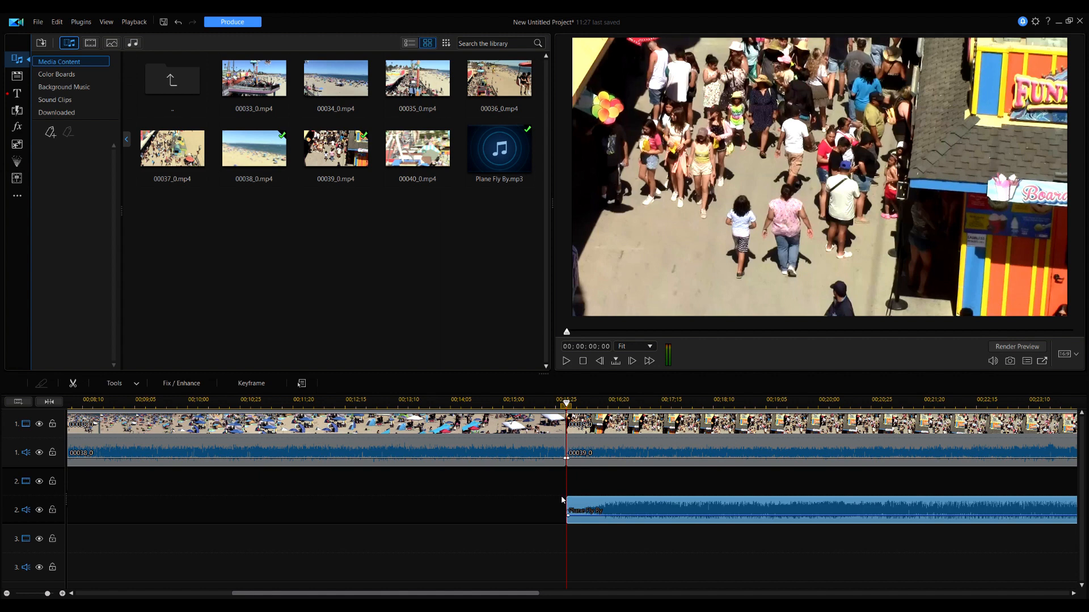
click(49, 401)
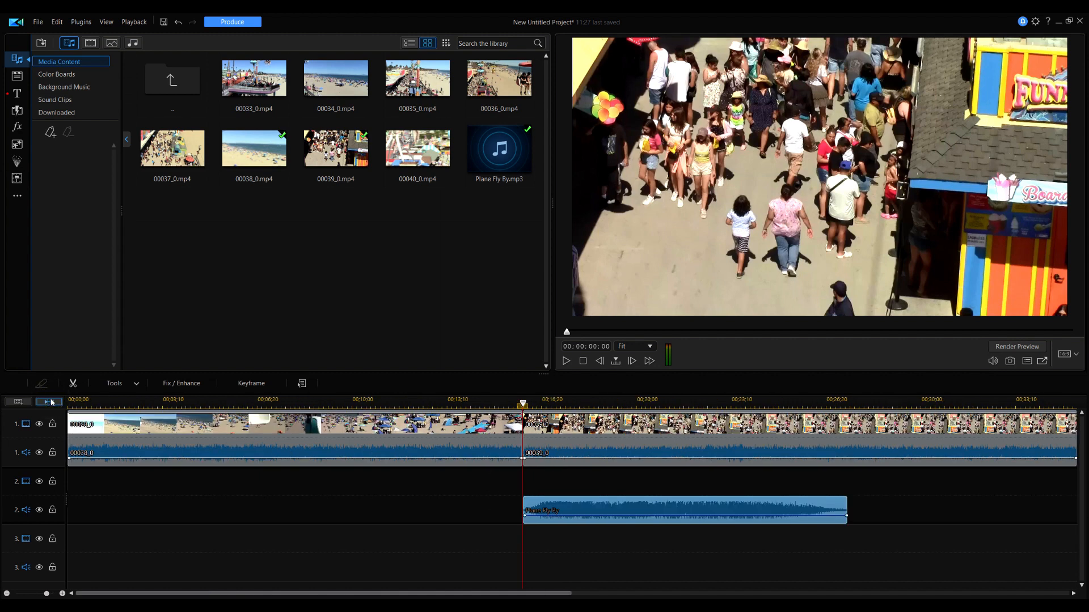
Step: Try trimming the start of the 00038_0 clip to 00;00;01;10 with Trim Only, and restore the clip's full length
click(267, 433)
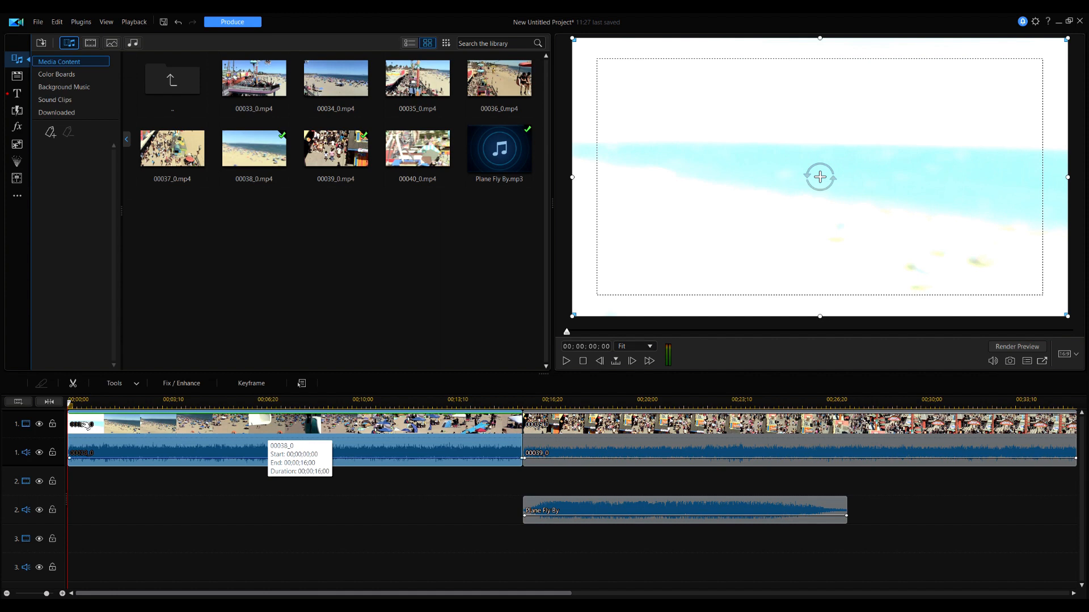
drag(70, 424, 107, 429)
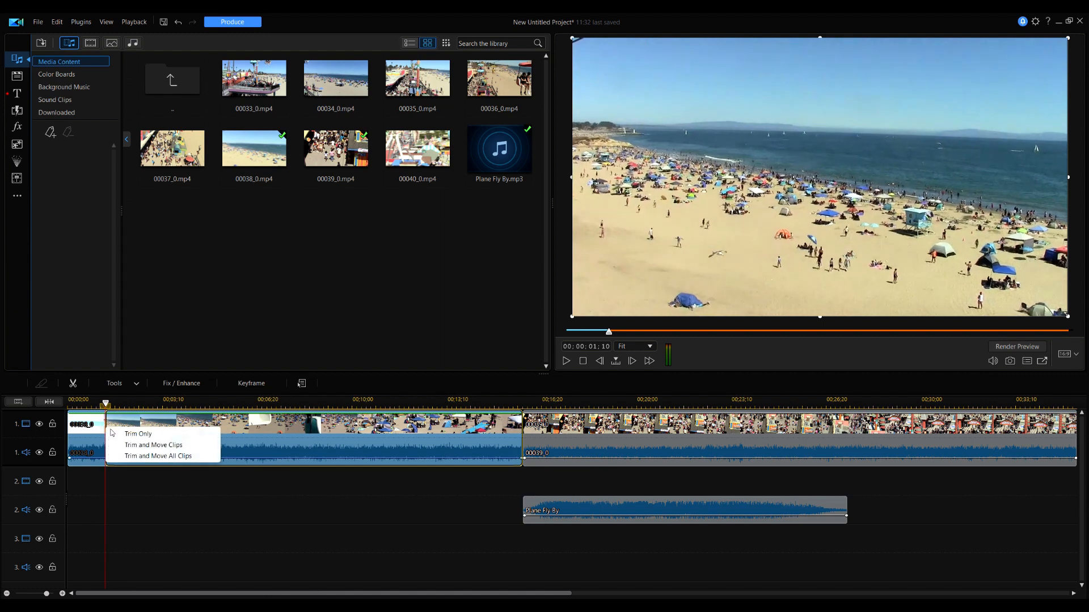
click(143, 434)
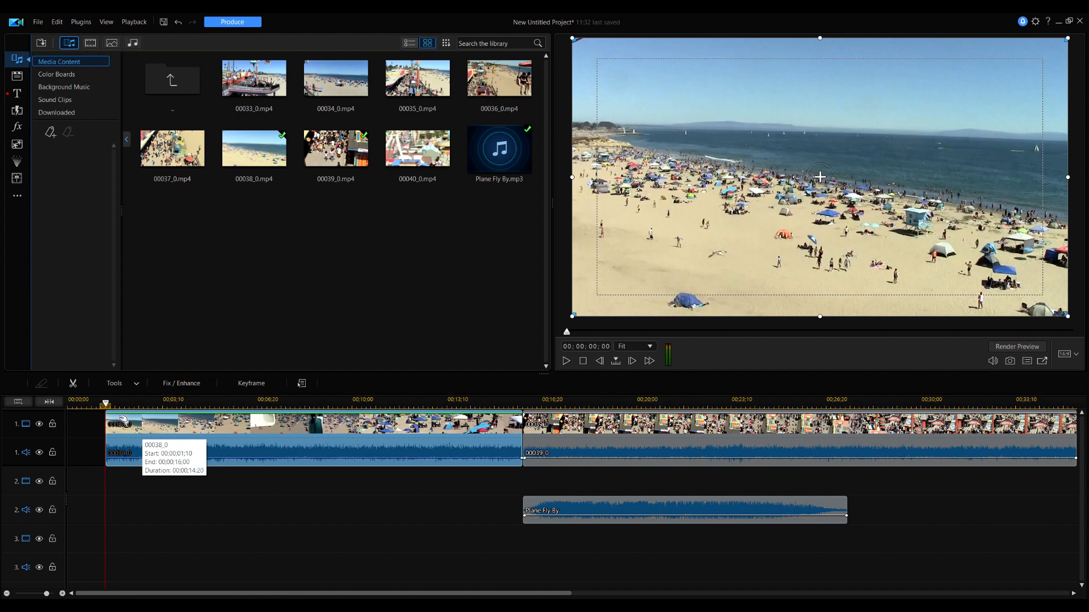
drag(153, 425, 76, 421)
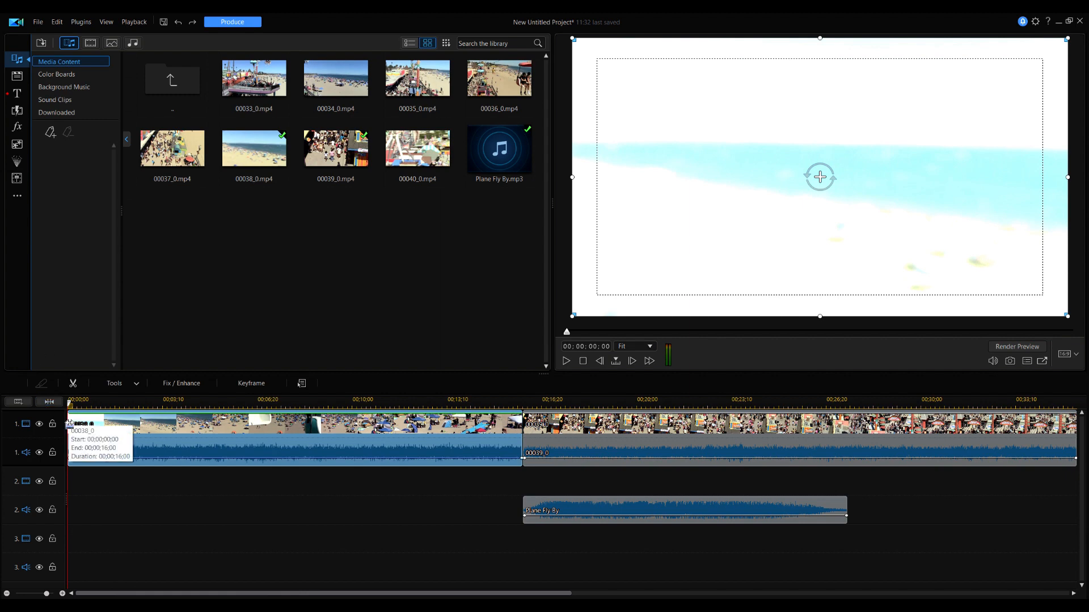
Step: Try trimming the start of the 00038_0 clip to 00;00;01;10 with Trim and Move Clips, and undo the trim
drag(70, 423, 107, 431)
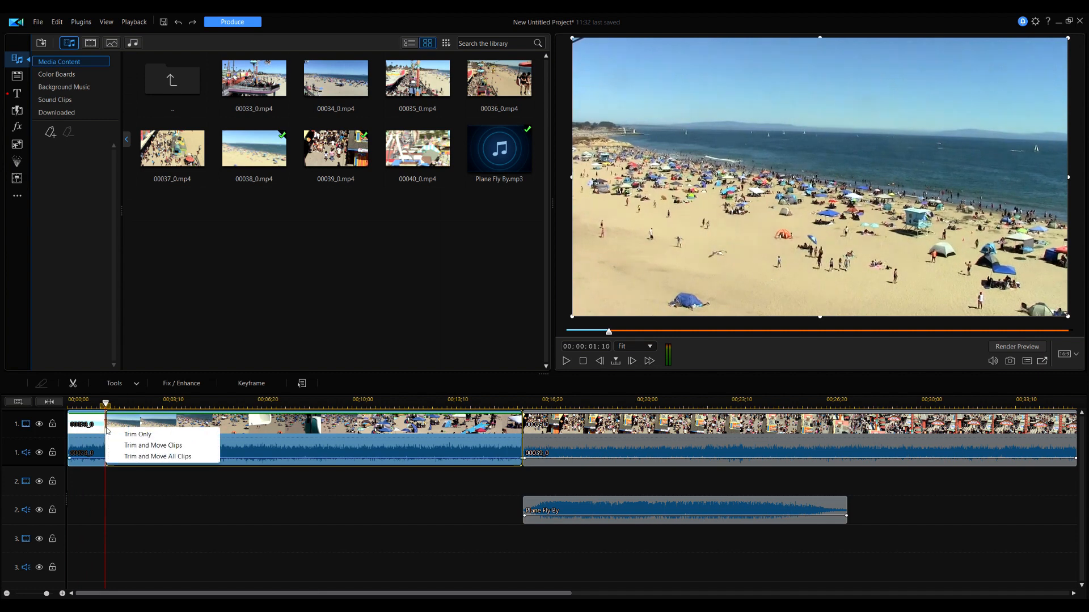
click(142, 446)
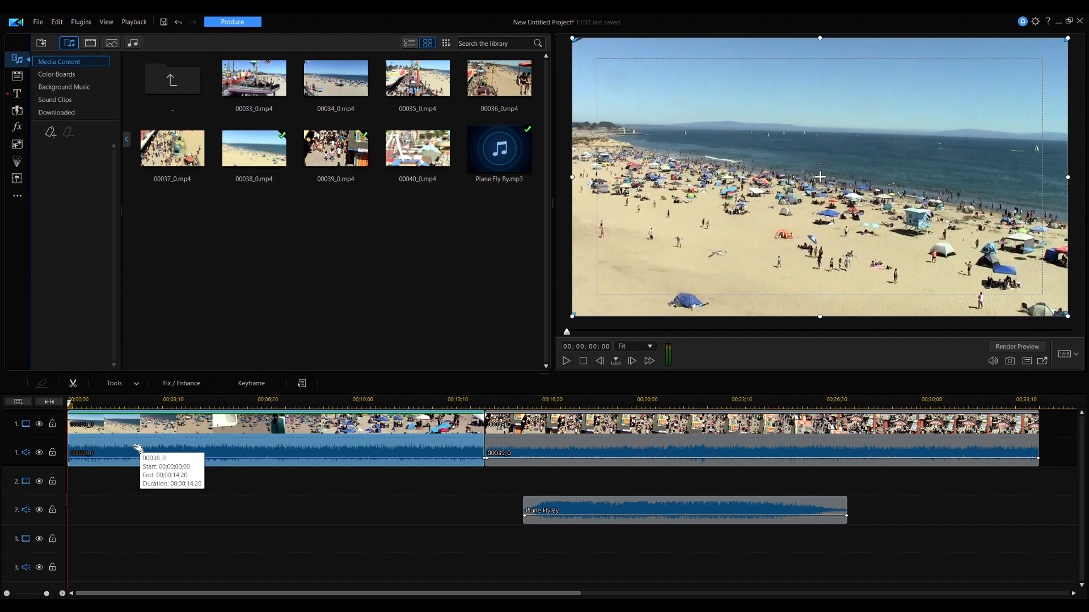
key(ctrl+z)
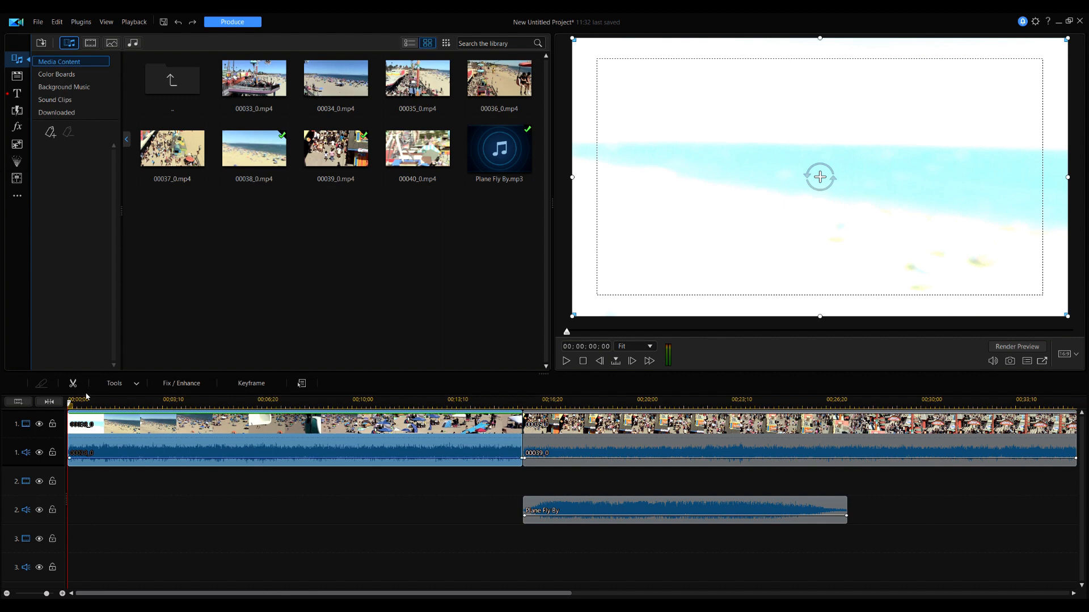
Step: Try trimming the start of the 00038_0 clip to 00;00;01;10 with Trim and Move All Clips, and undo the trim
drag(68, 431, 106, 439)
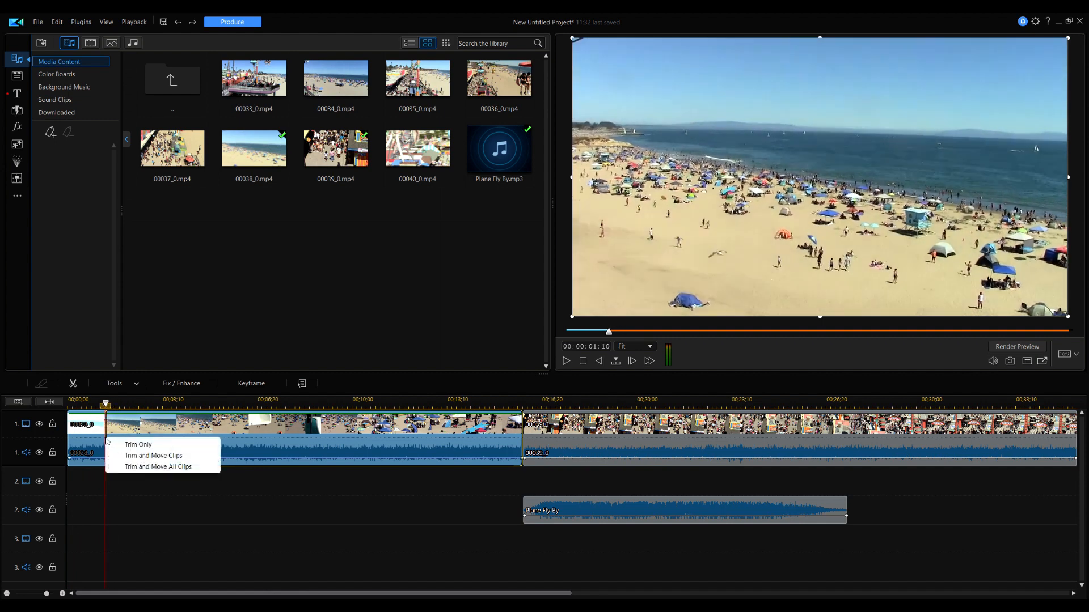
click(134, 467)
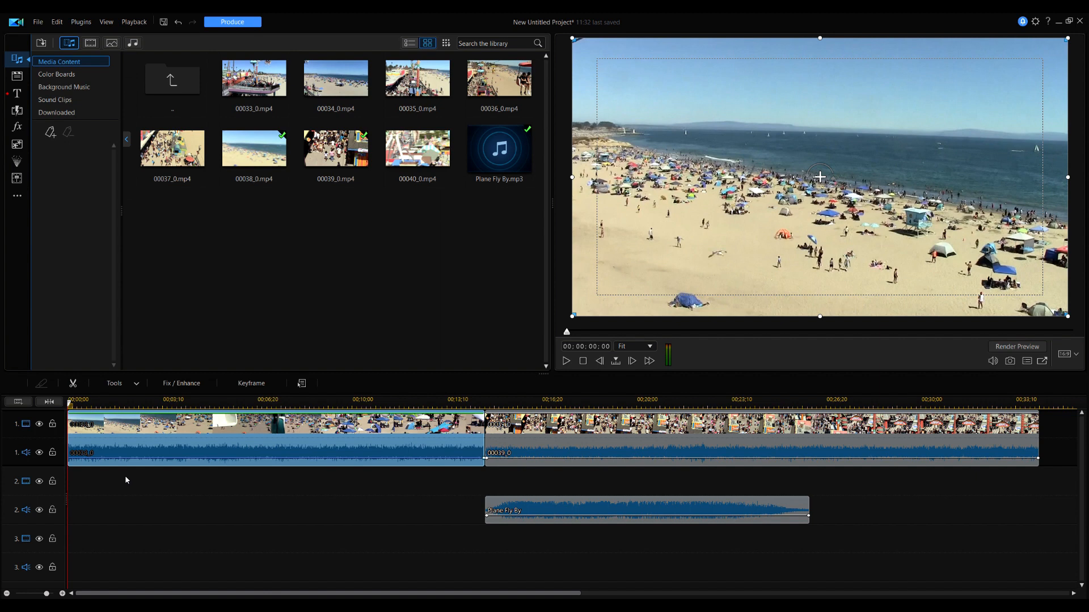
key(ctrl+z)
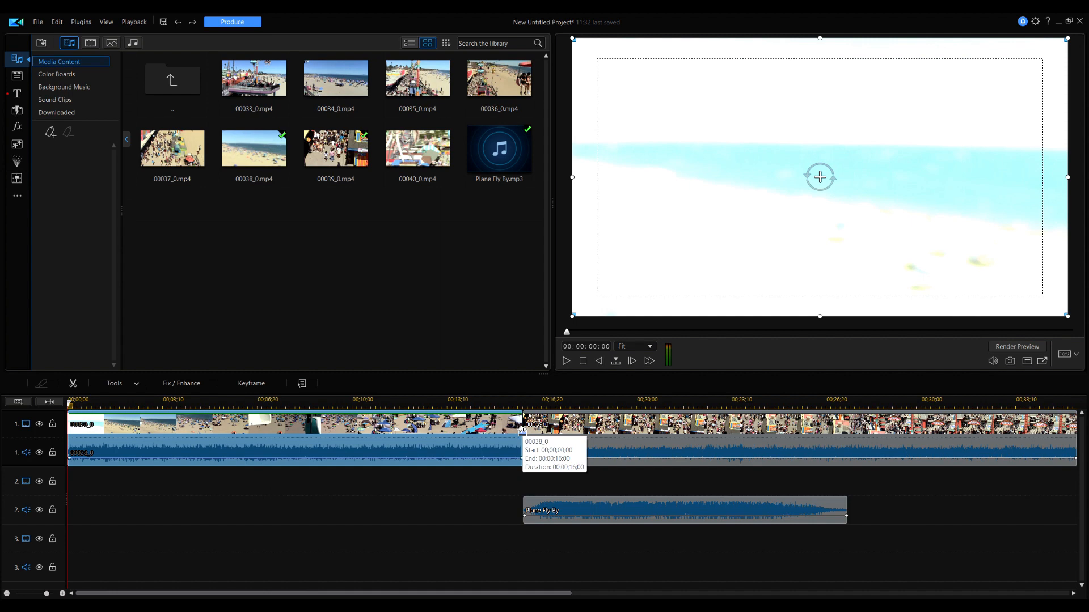
Step: Try trimming the end of the 00038_0 clip to 00;00;13;28 with Trim and Move All Clips, and undo the trim
drag(523, 431, 464, 436)
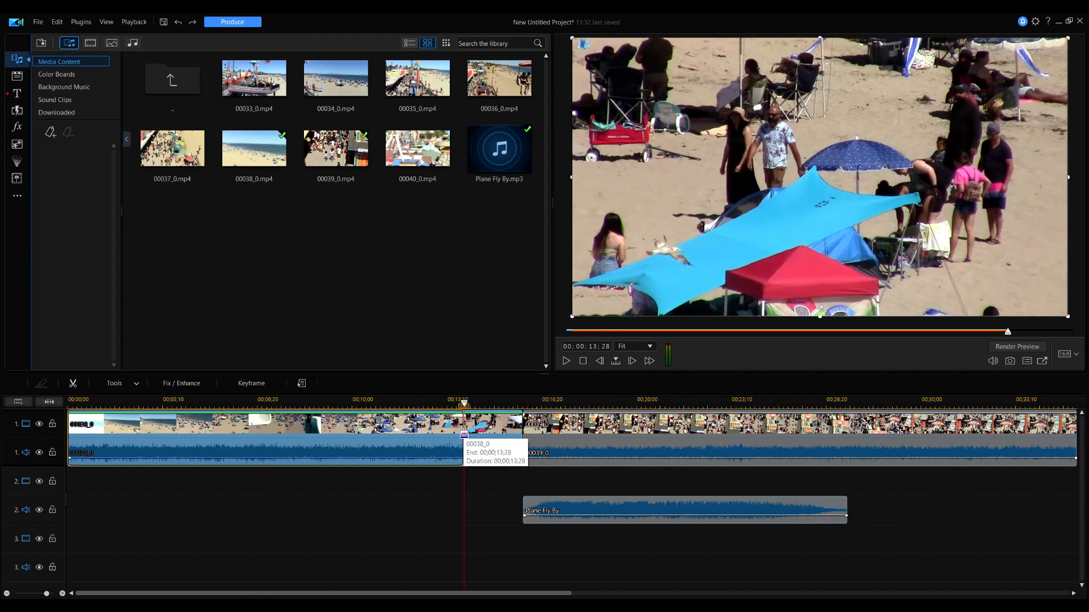
drag(464, 435, 465, 435)
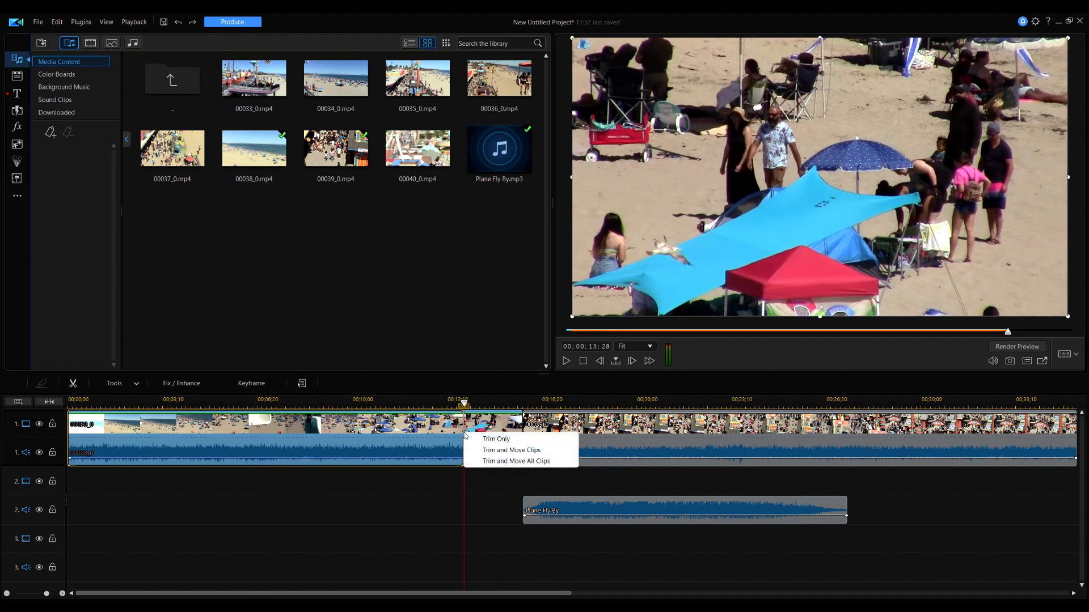
click(495, 462)
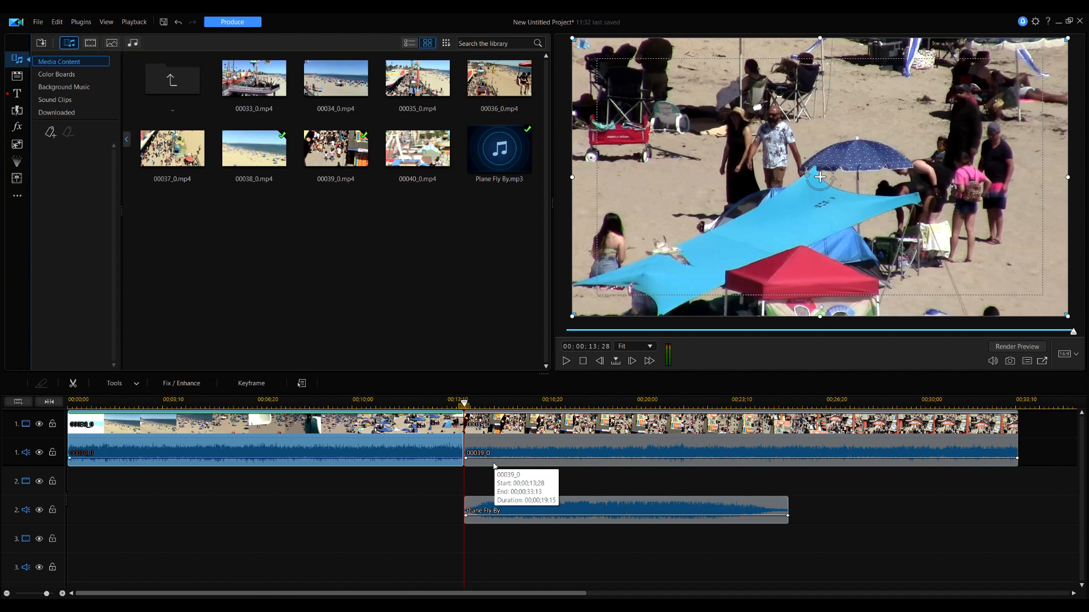
key(ctrl+z)
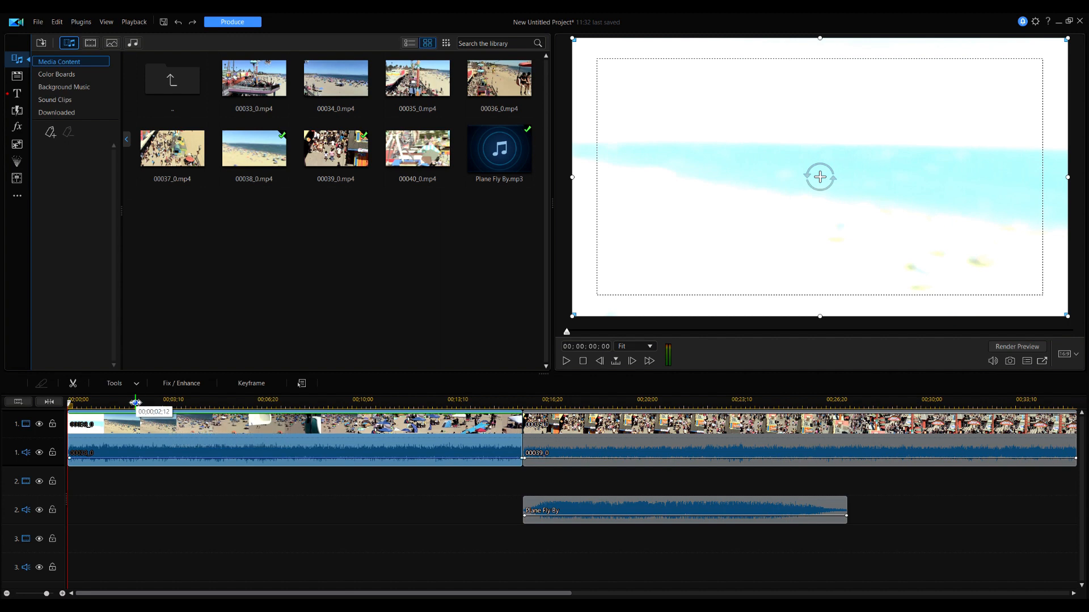
Step: Try splitting the 00038_0 clip at 00;00;01;05, right after the overexposed opening, and undo the split
drag(134, 402, 839, 403)
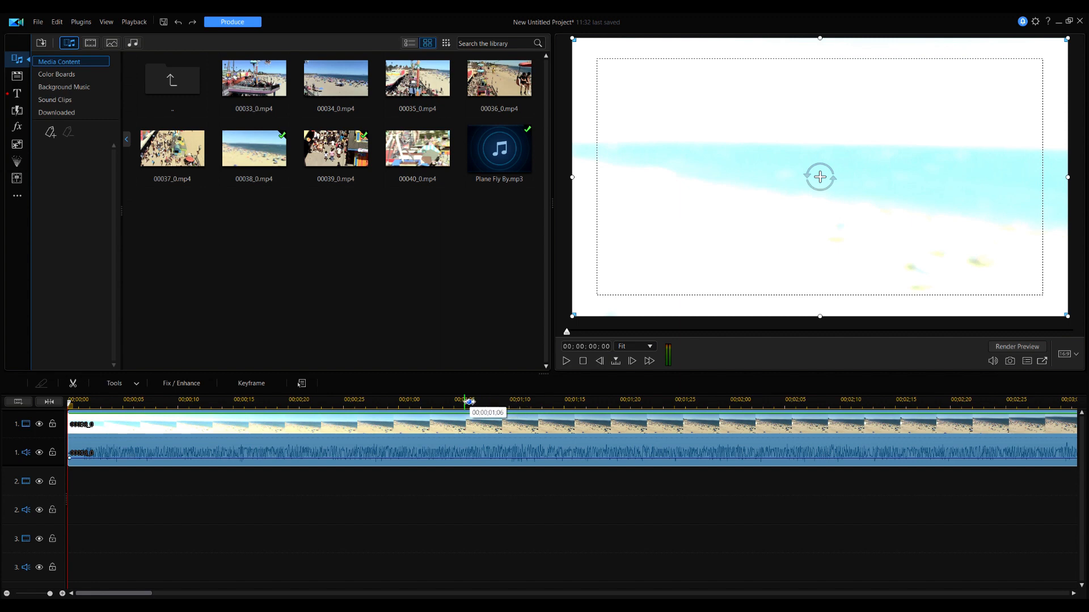
click(466, 401)
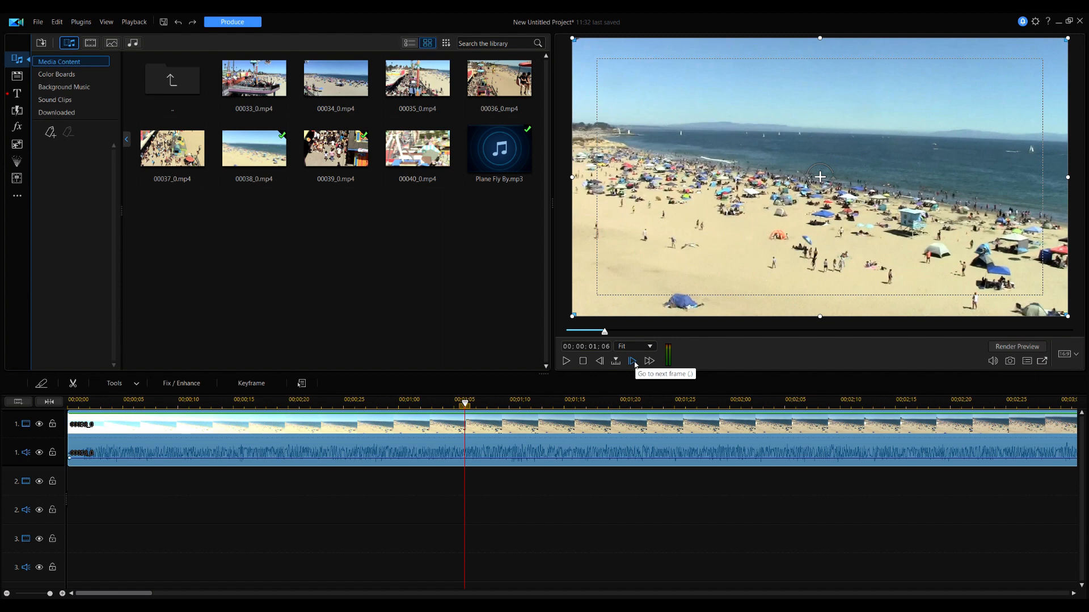
click(600, 364)
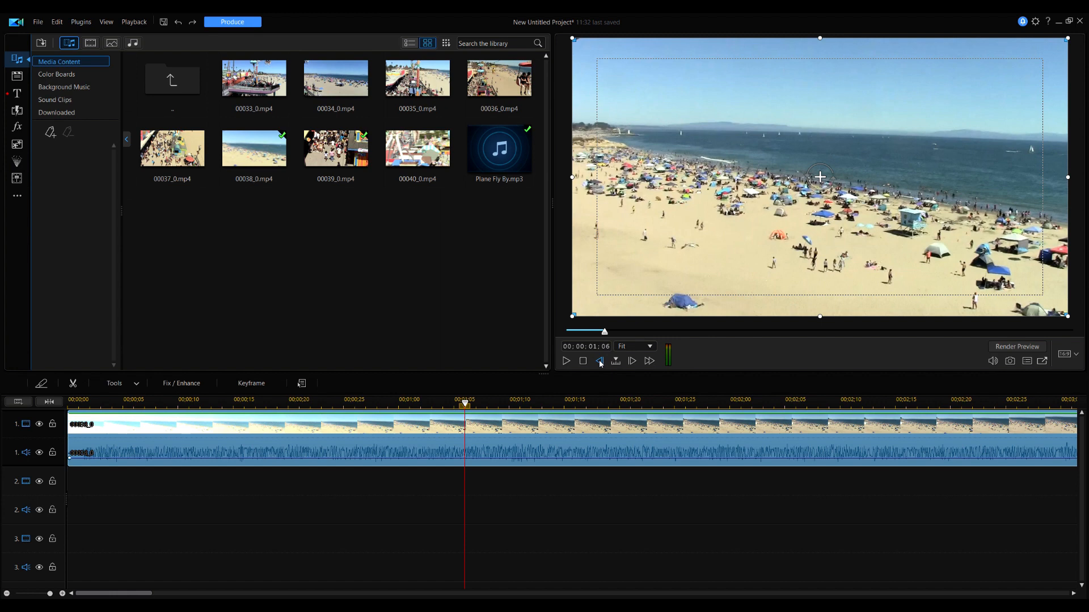
click(601, 364)
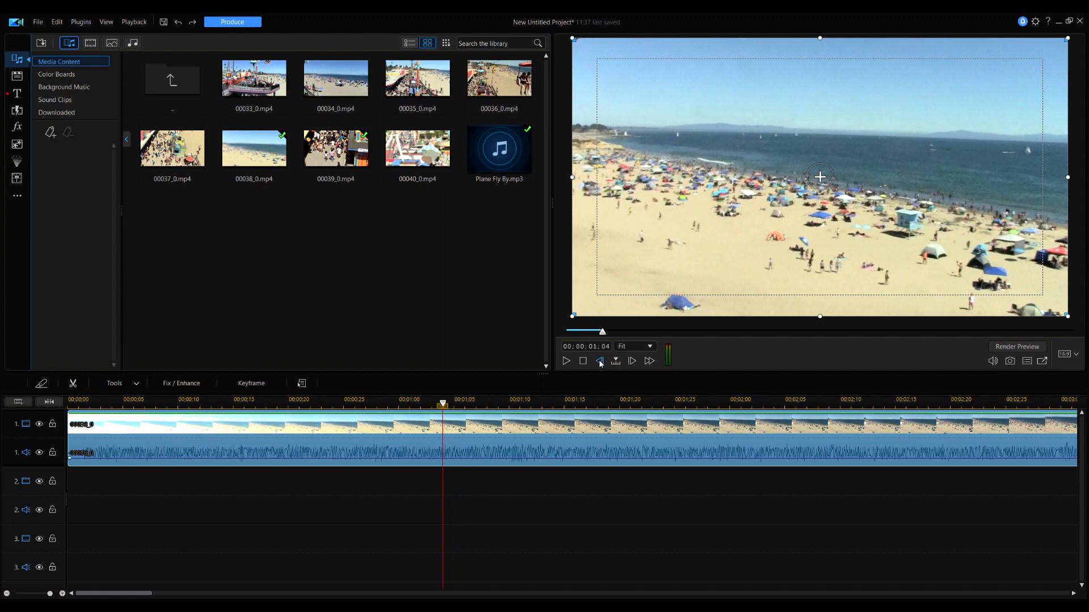
click(601, 364)
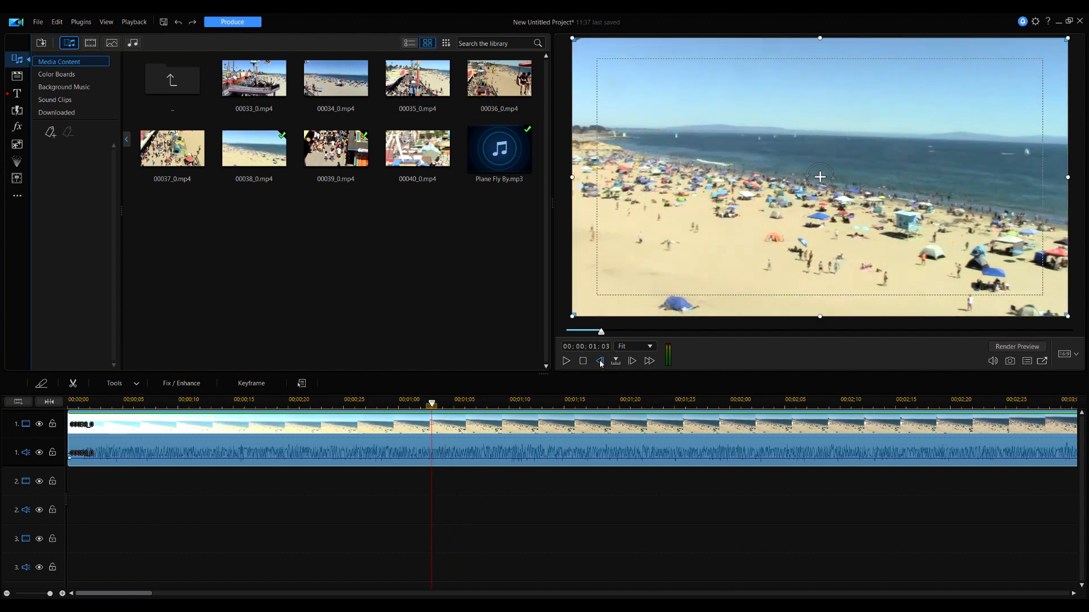
click(632, 361)
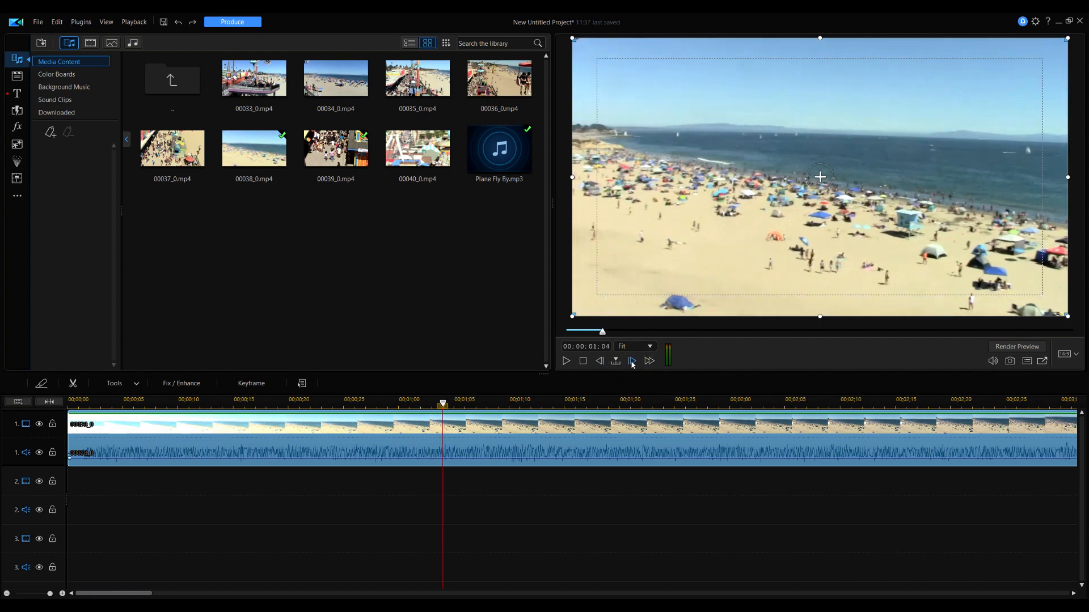
click(633, 361)
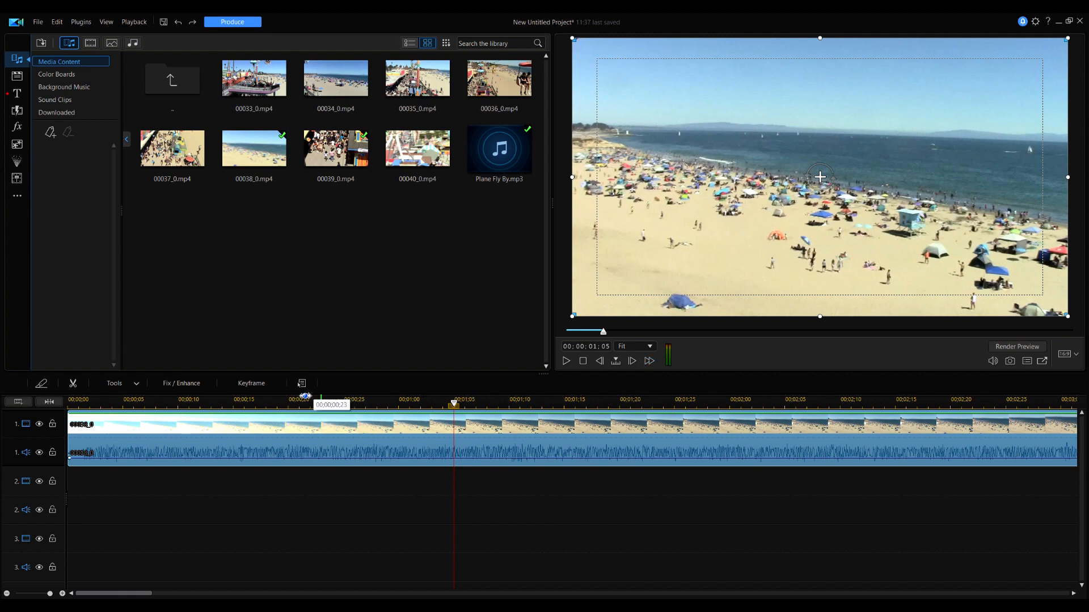
click(48, 386)
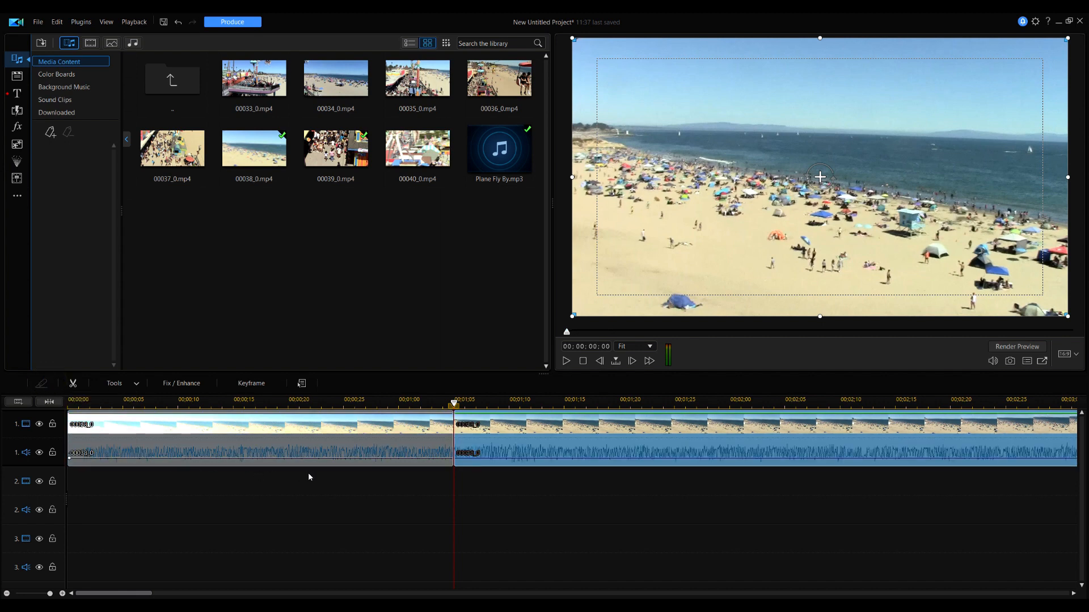
key(ctrl+z)
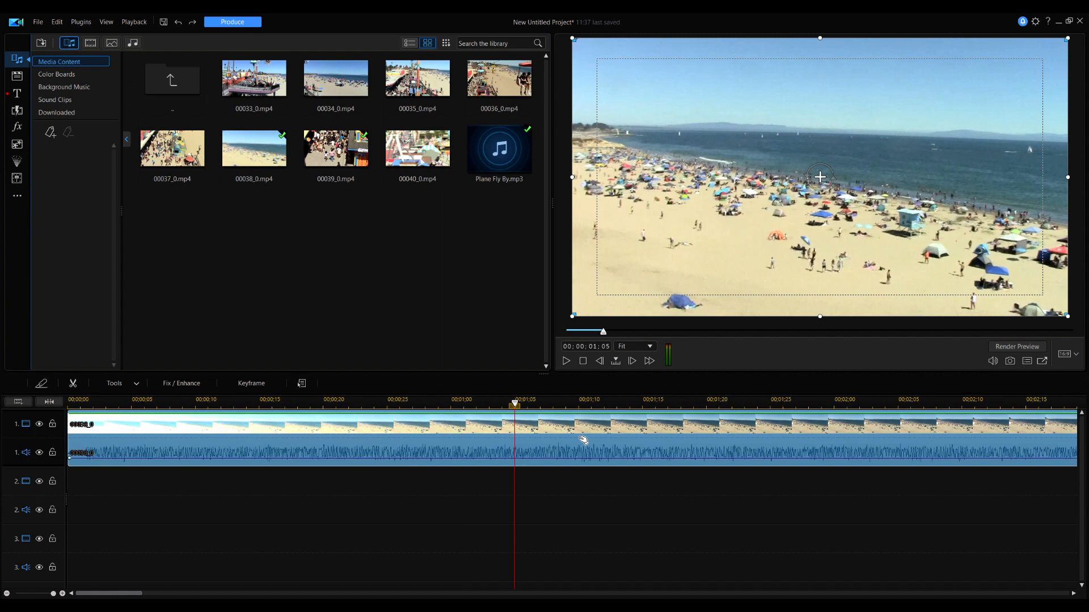
Step: Split the 00038_0 clip again at the playhead, then undo and redo that split
right_click(541, 434)
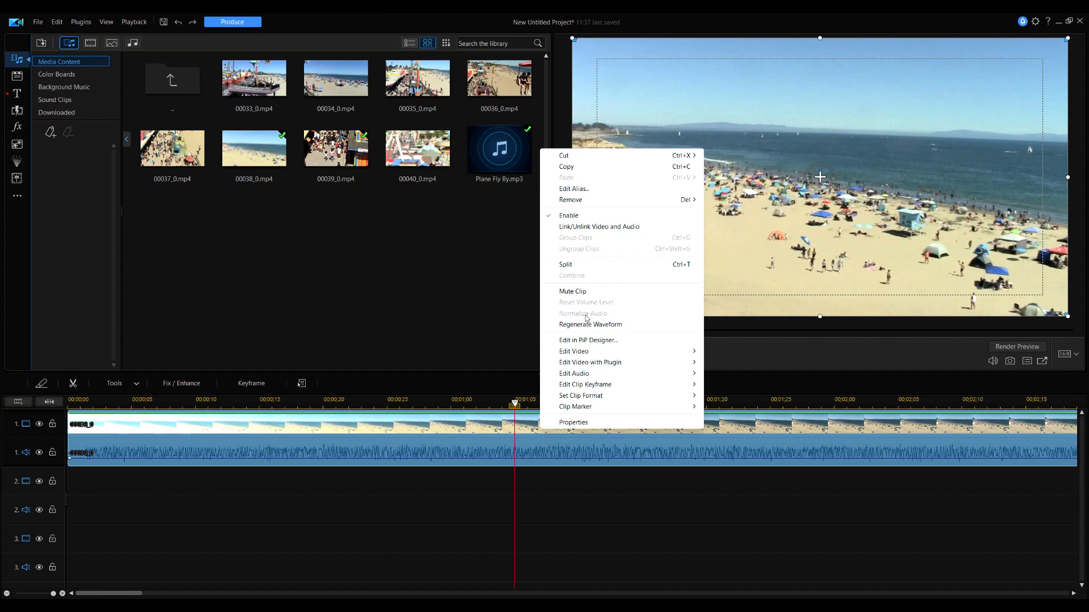
click(581, 266)
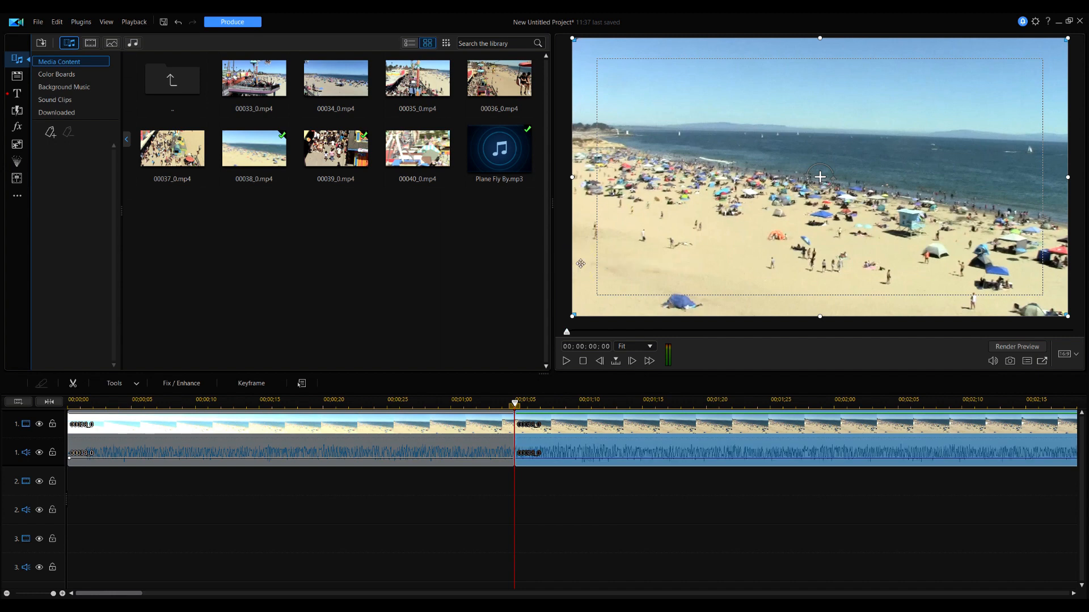
key(ctrl+z)
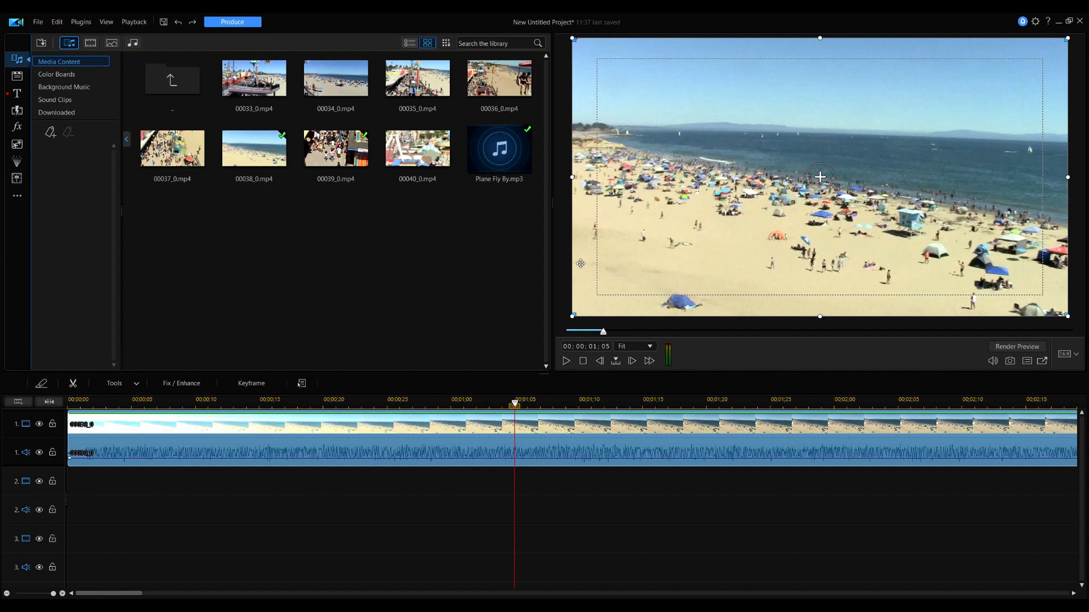
key(ctrl+y)
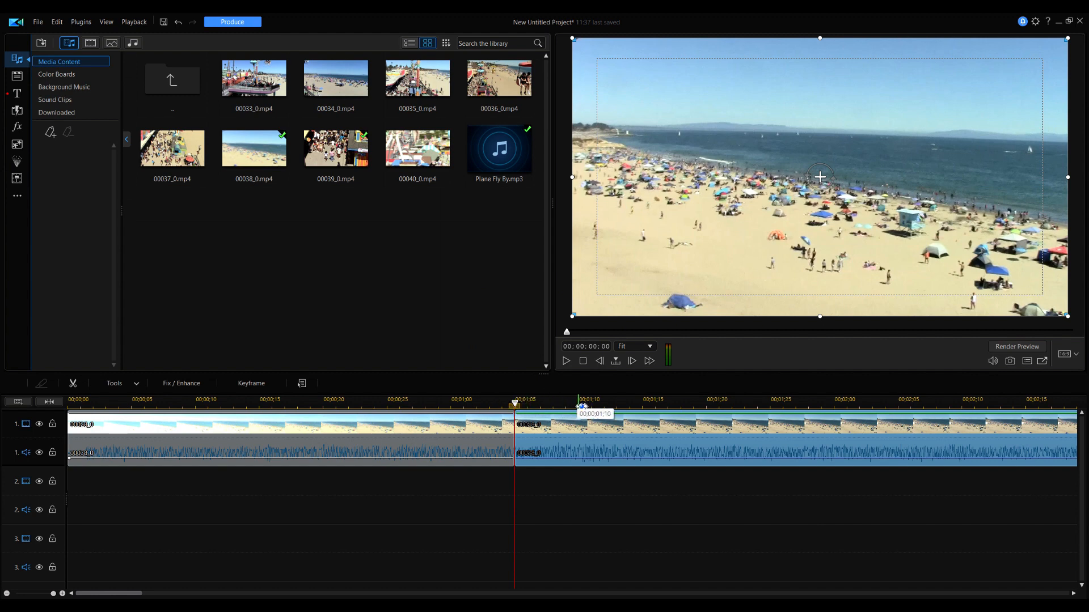
Step: Try removing the short opening segment of 00038_0 with Remove, Fill Gap, and Move All Clips, and undo both the removal and the split
click(56, 404)
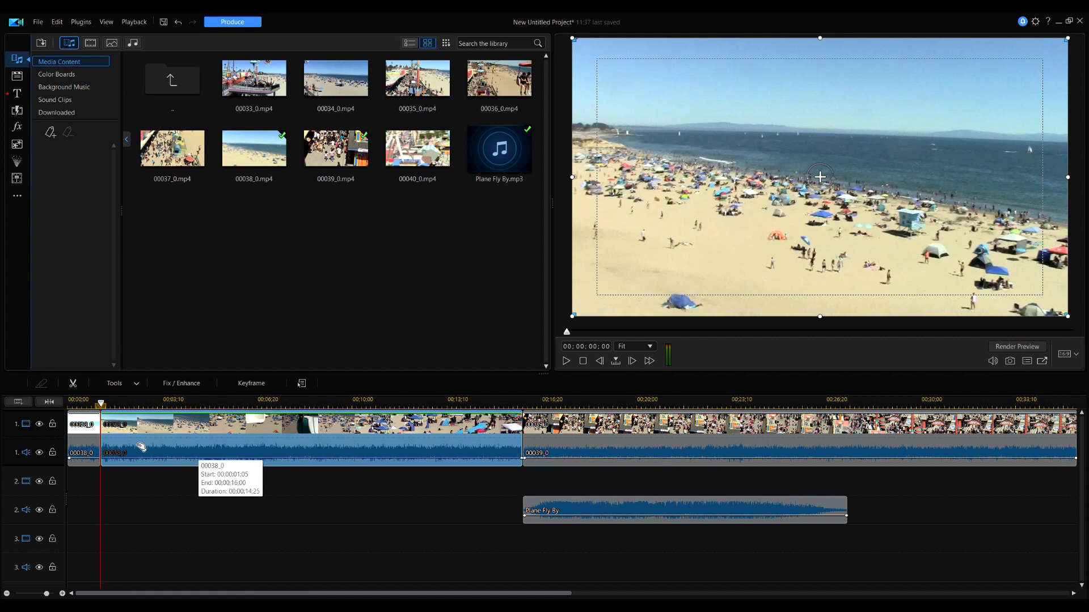
click(90, 435)
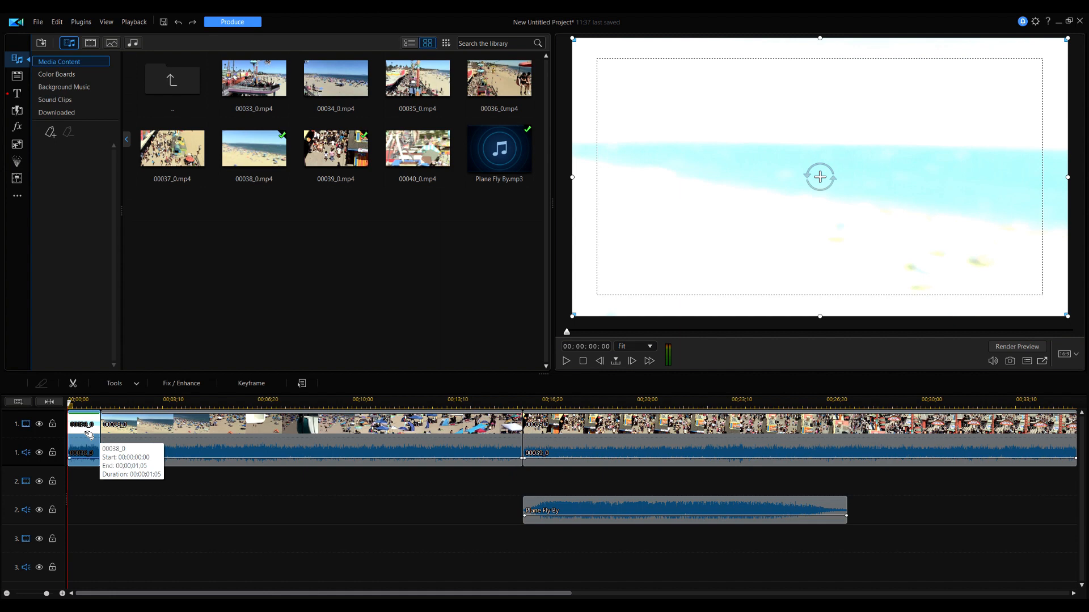
key(Delete)
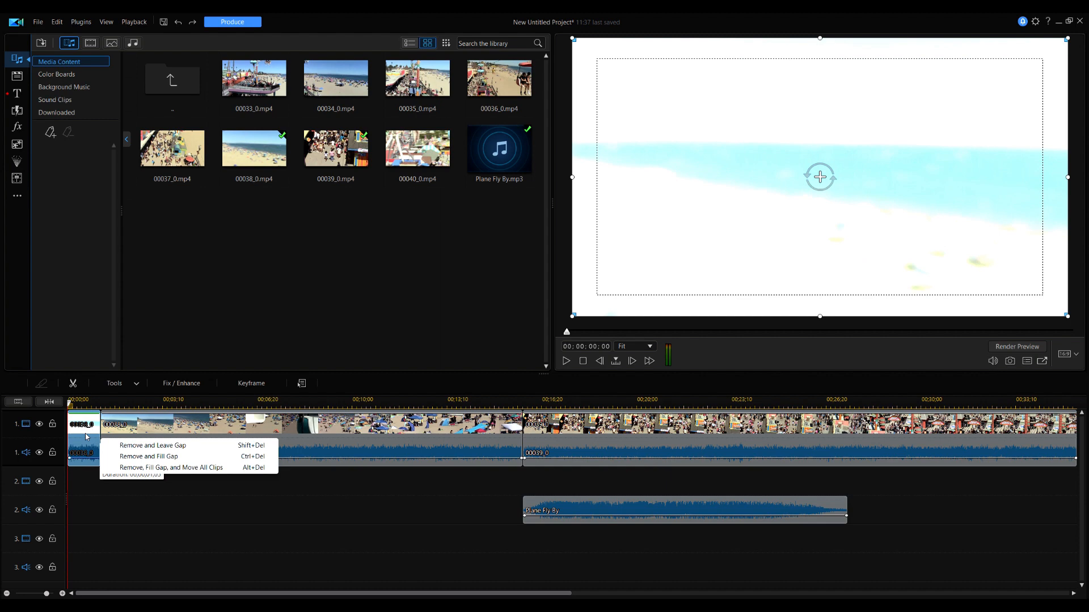
click(143, 470)
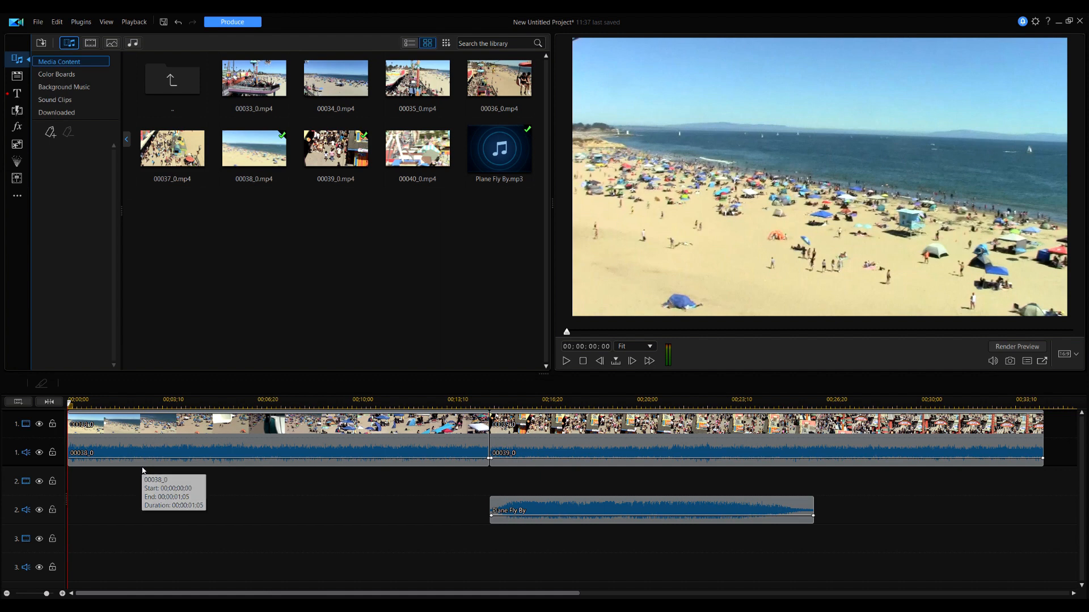
key(ctrl+z)
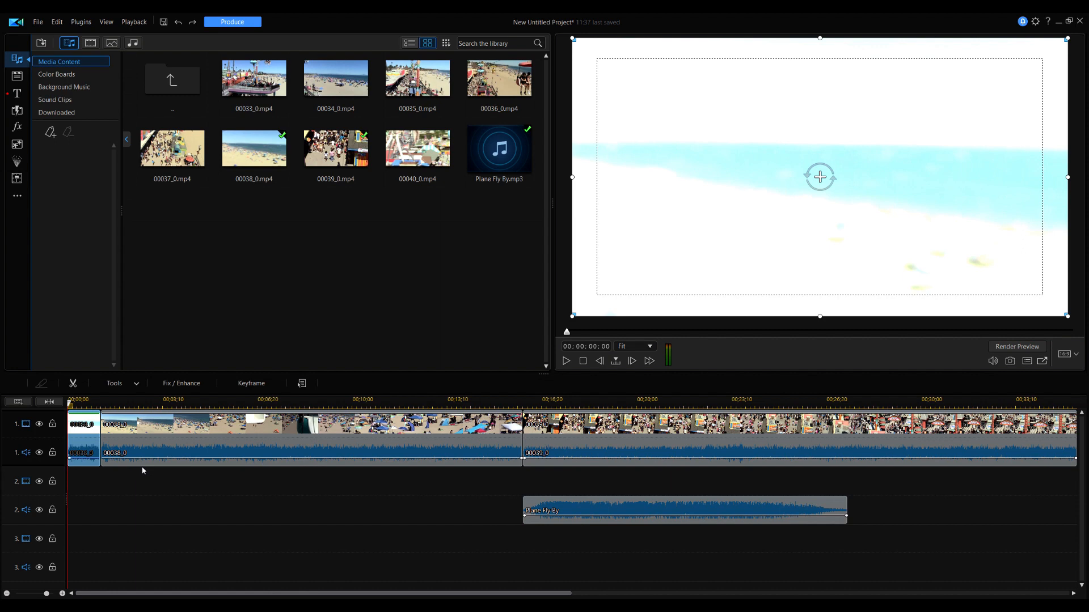
key(ctrl+z)
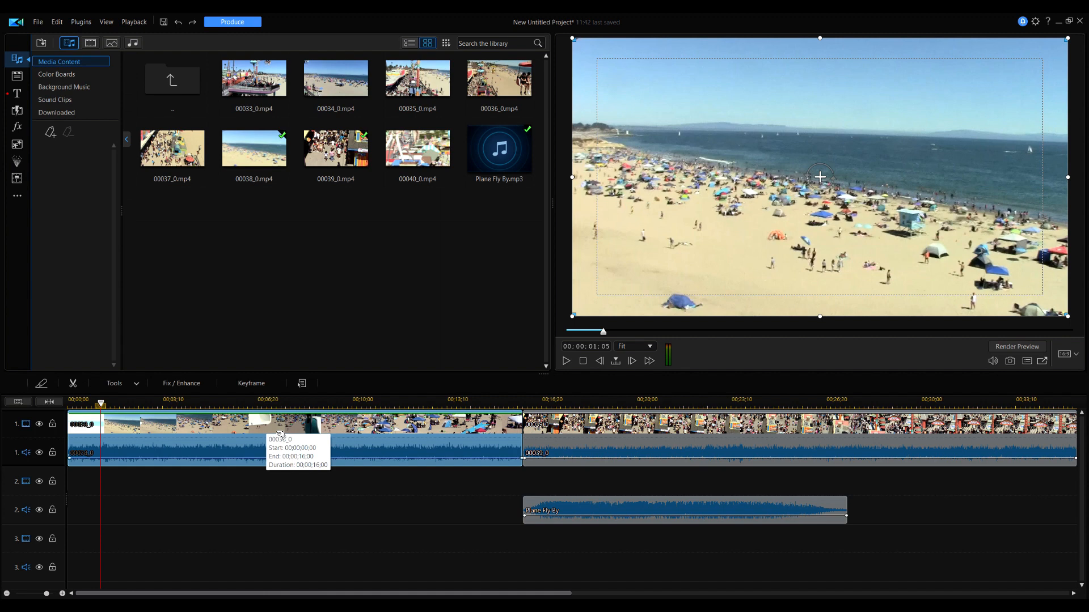
Step: Split the 00038_0 clip at 00;00;05;17, just before the foreground obstruction enters the shot
drag(198, 403, 611, 406)
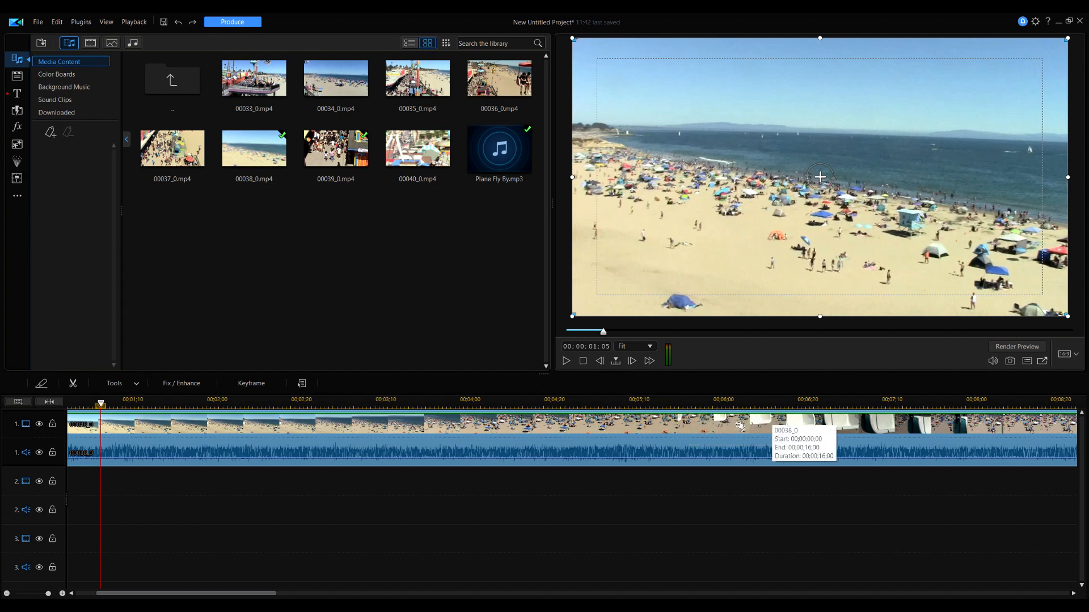
click(680, 400)
click(601, 364)
click(600, 363)
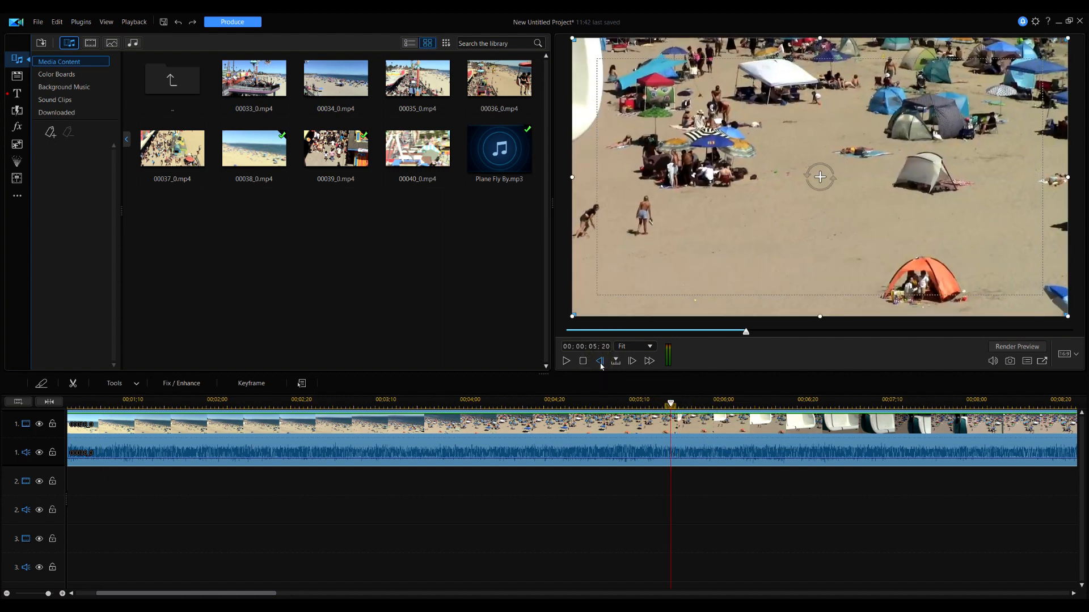
click(600, 363)
click(600, 364)
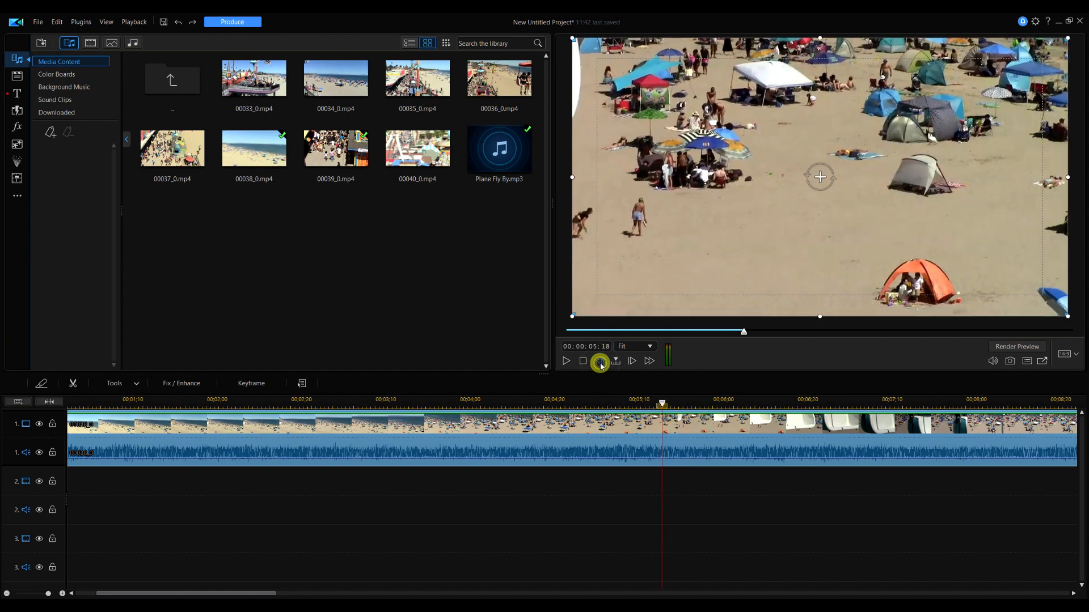
click(601, 364)
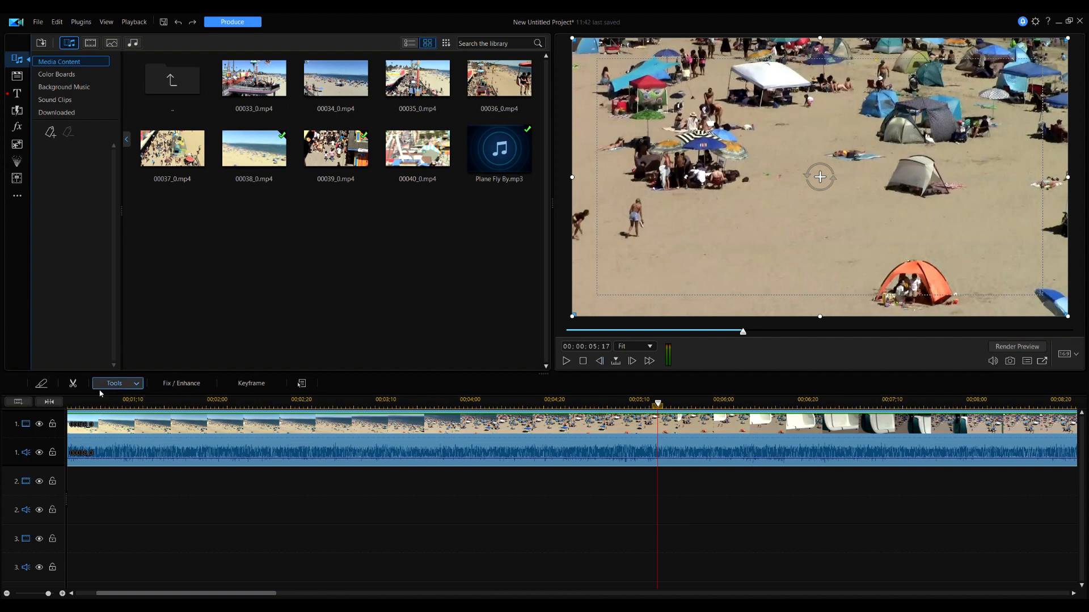
click(44, 384)
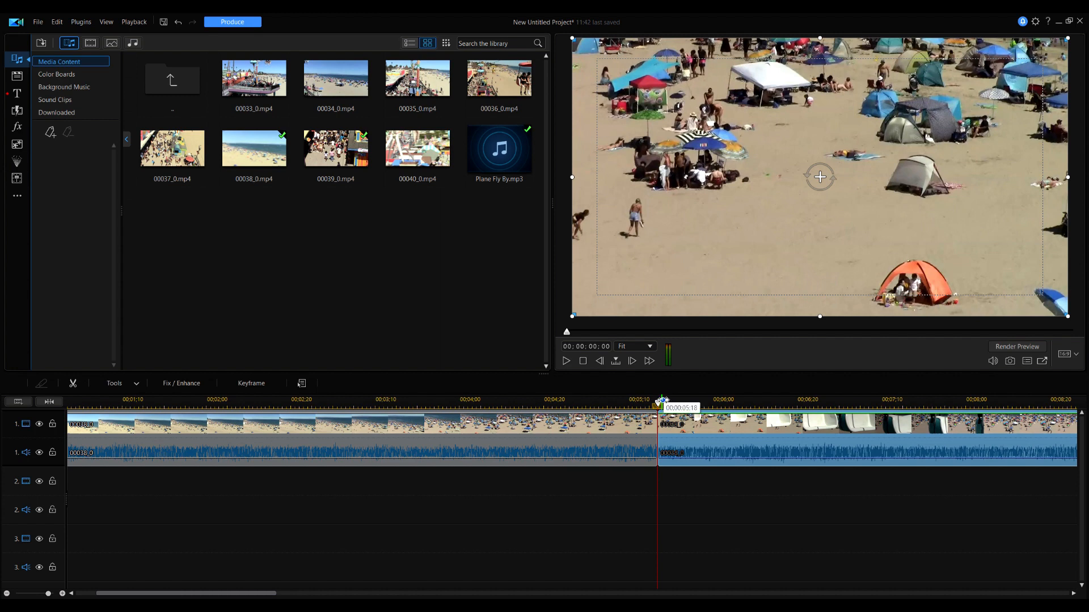
Step: Split the second 00038_0 segment at 00;00;02;15 of its own time, once the foreground obstruction has left the shot
drag(657, 404, 948, 397)
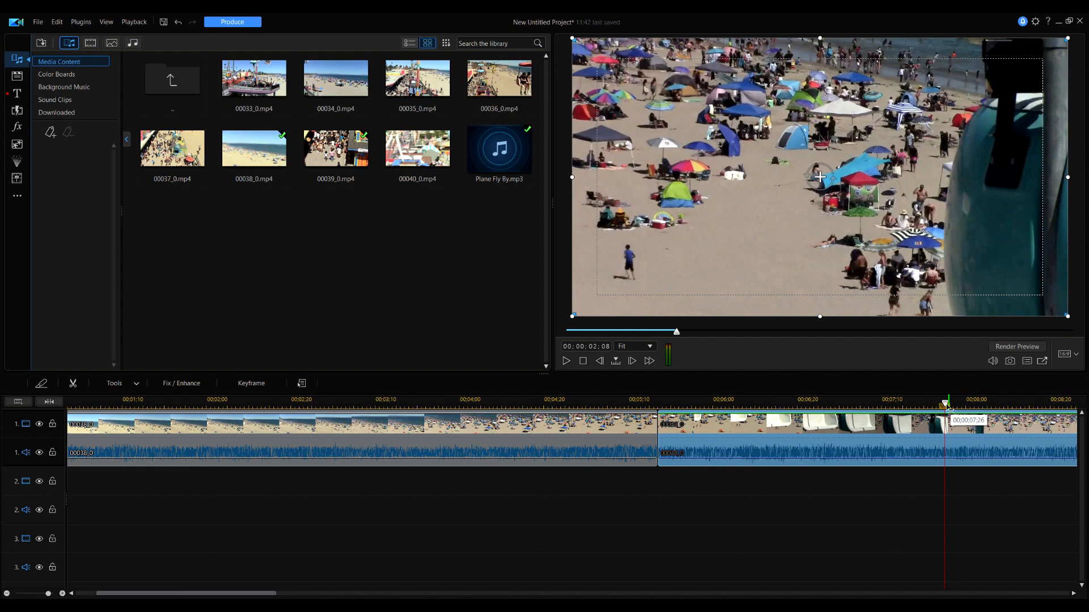
click(632, 362)
click(632, 361)
click(632, 362)
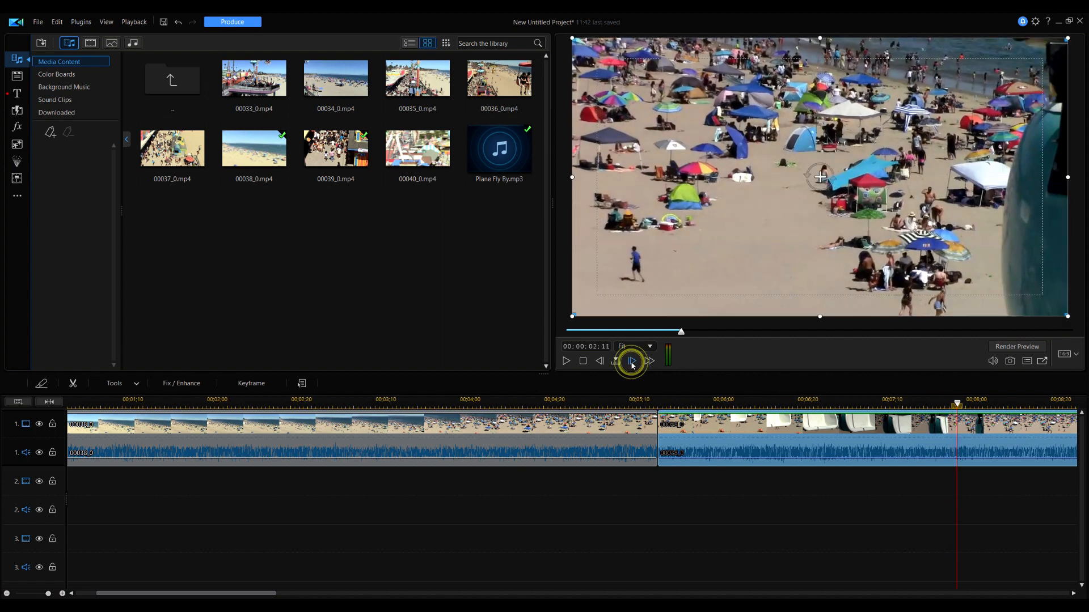
click(631, 362)
click(632, 362)
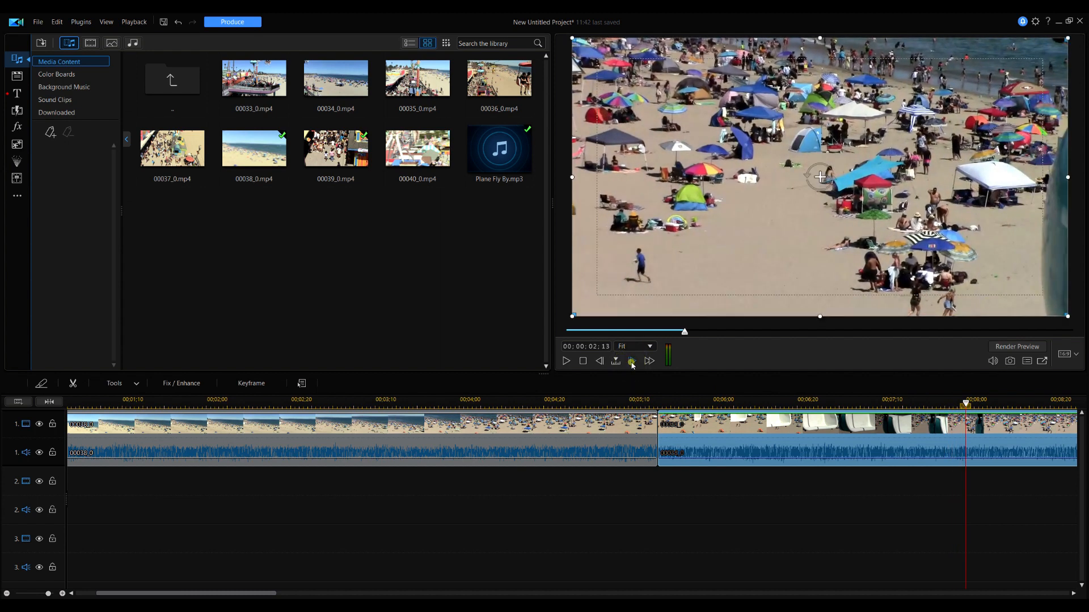
click(632, 362)
click(632, 362)
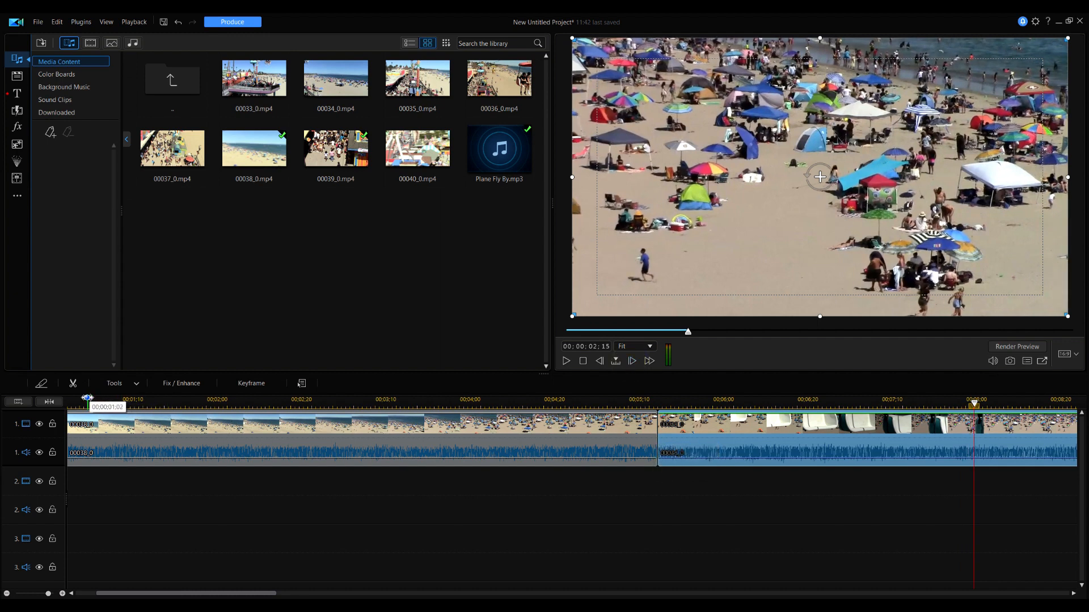
click(44, 385)
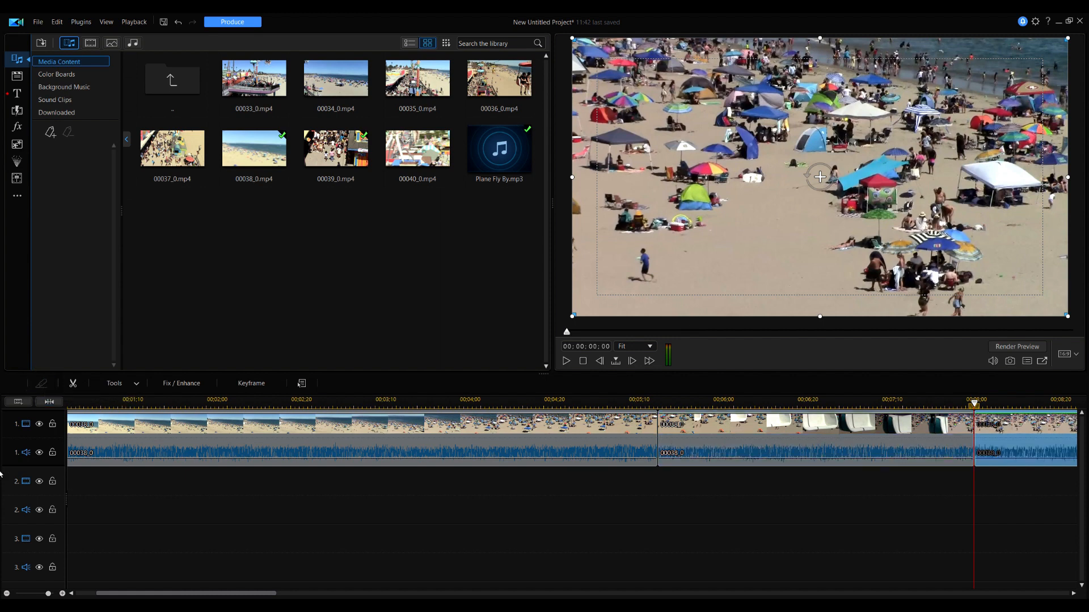
Step: Remove the middle 00038_0 segment containing the obstruction with Remove, Fill Gap, and Move All Clips
click(51, 402)
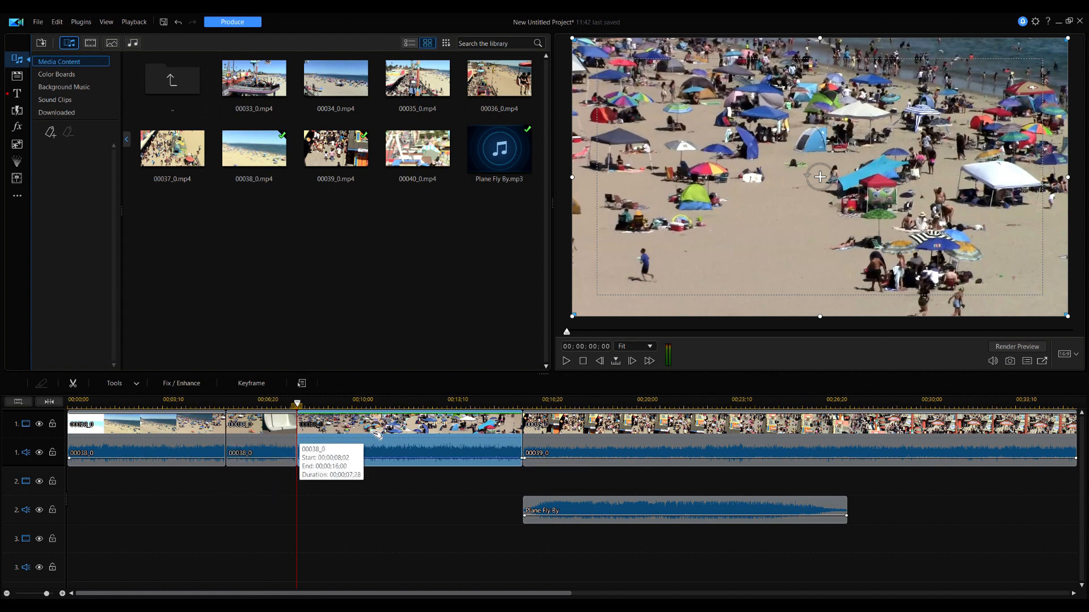
click(257, 431)
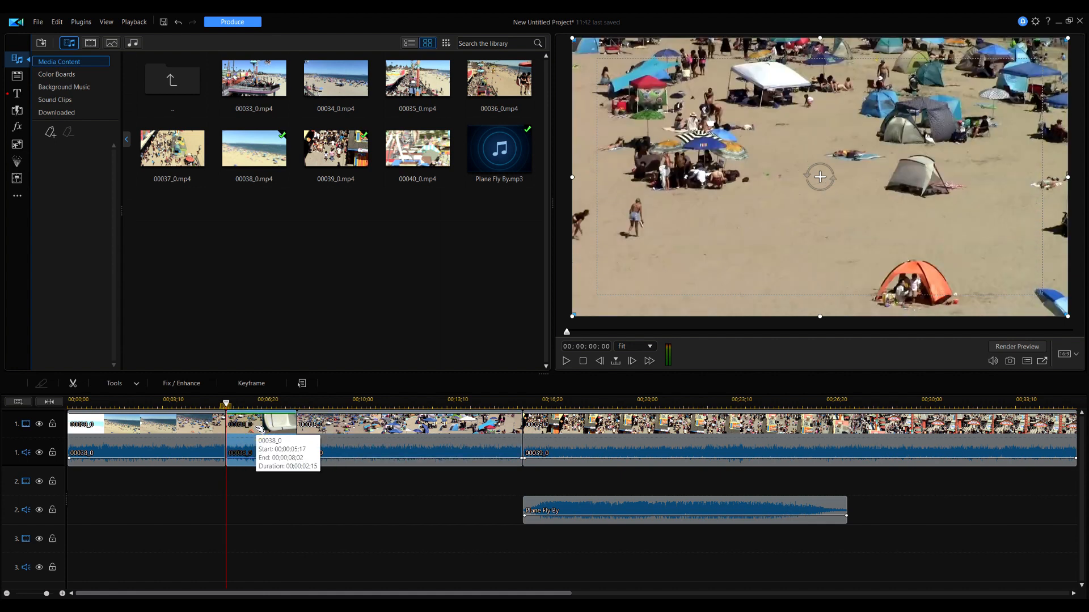
key(Delete)
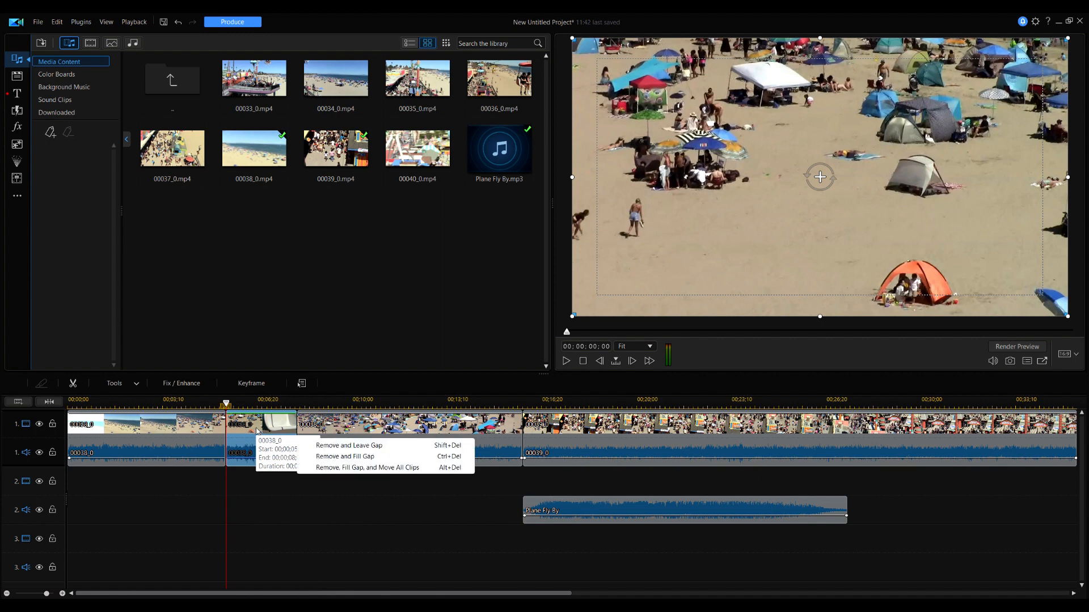
click(354, 468)
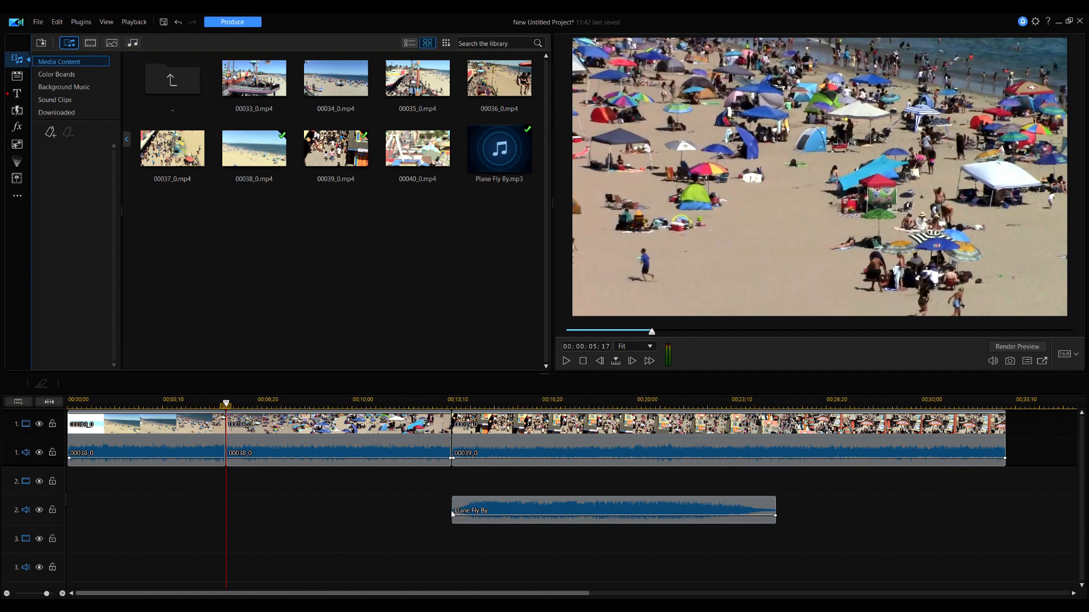
Step: Play the timeline from 00;00;12;24 through the transition into 00039_0 and the Plane Fly By audio
click(432, 404)
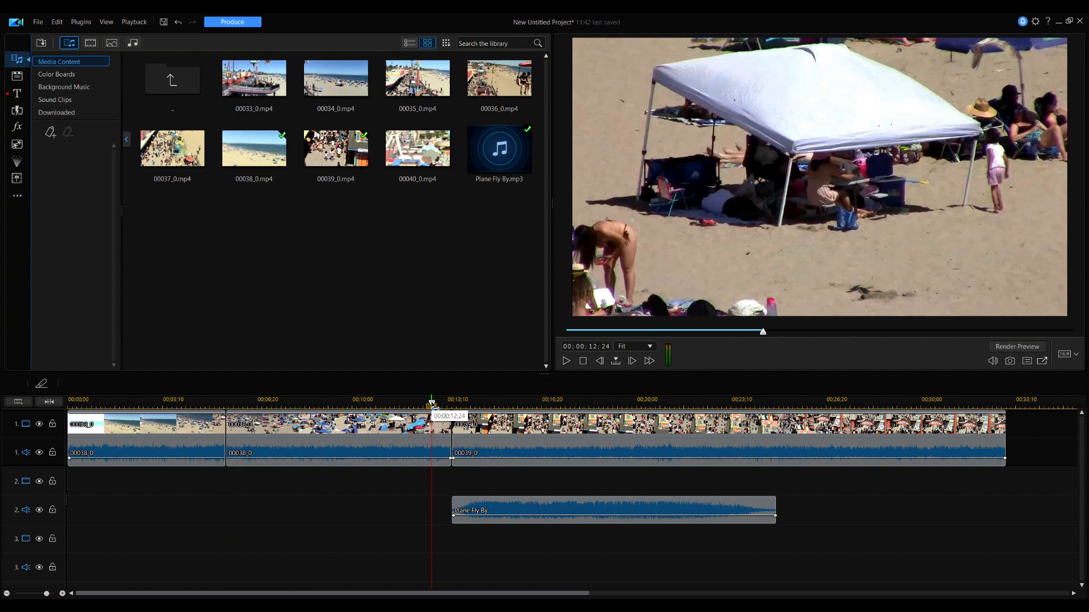
key(space)
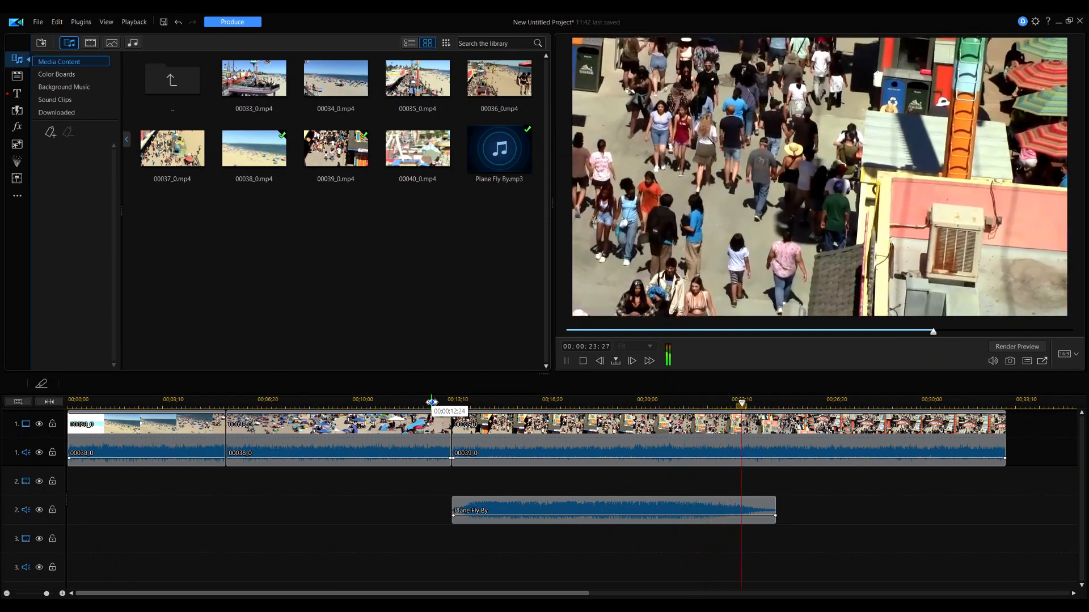
key(space)
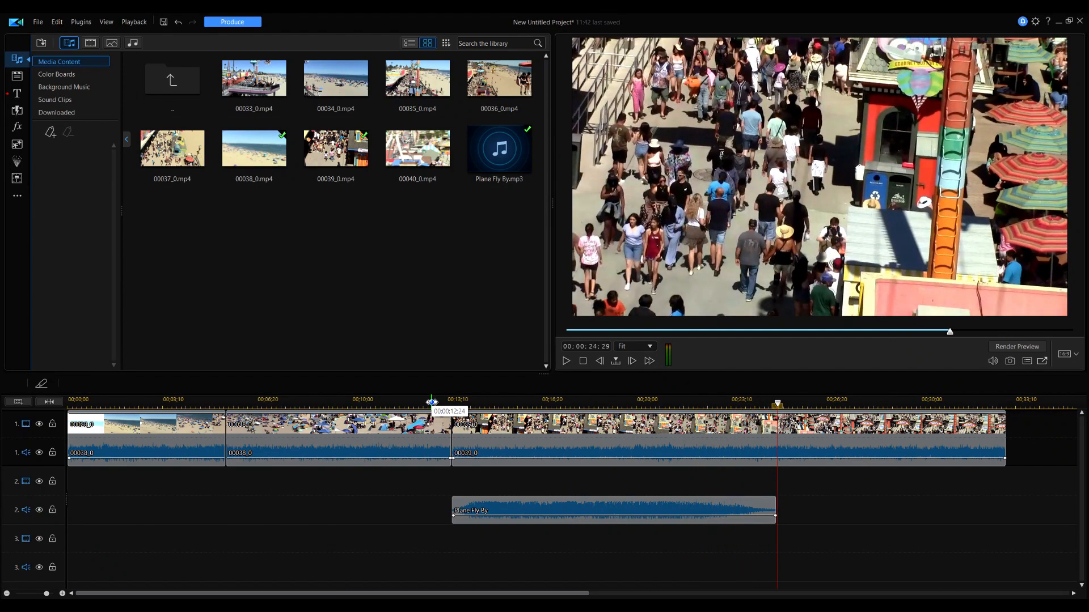